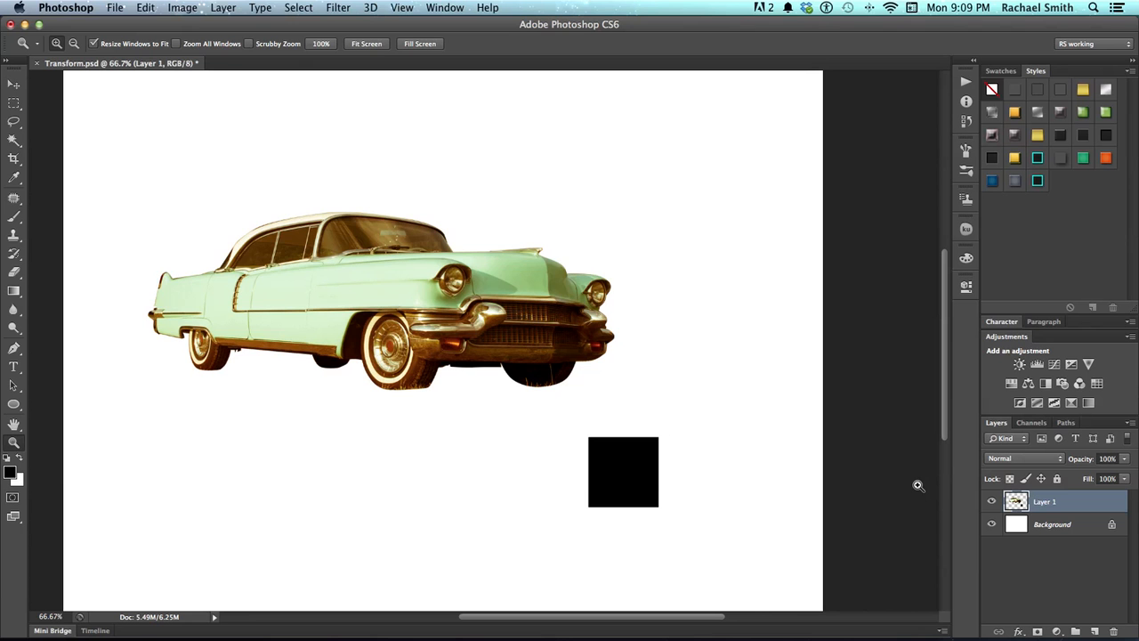
- Free-transform Layer 1, scaling it to about 95.7% width and 95.8% height and rotating it to about -0.13°
click(145, 8)
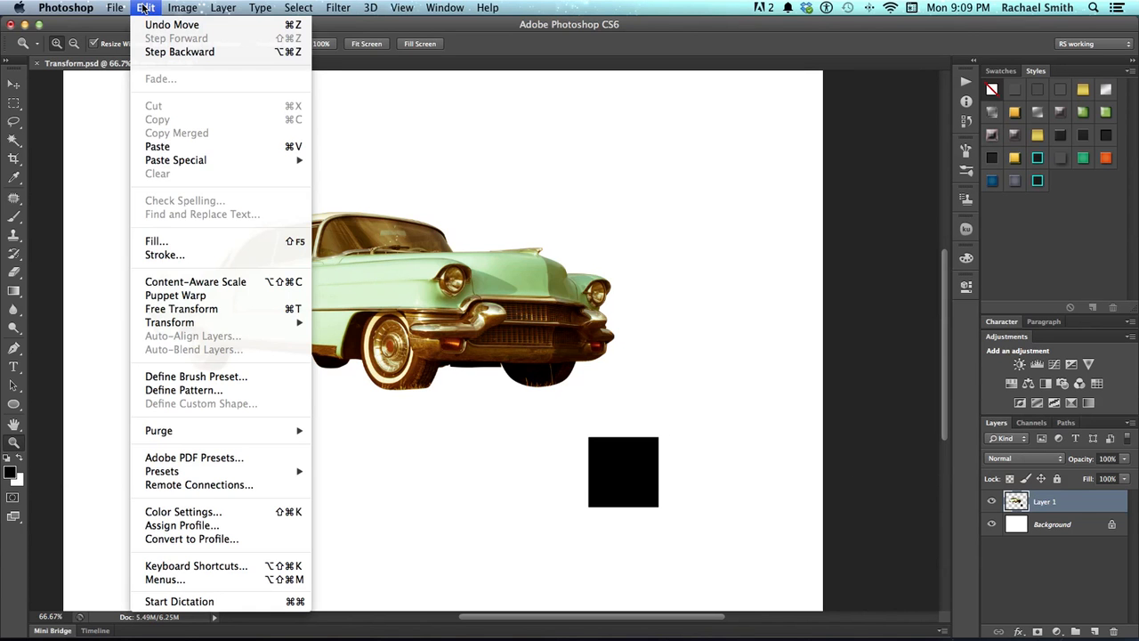
click(227, 309)
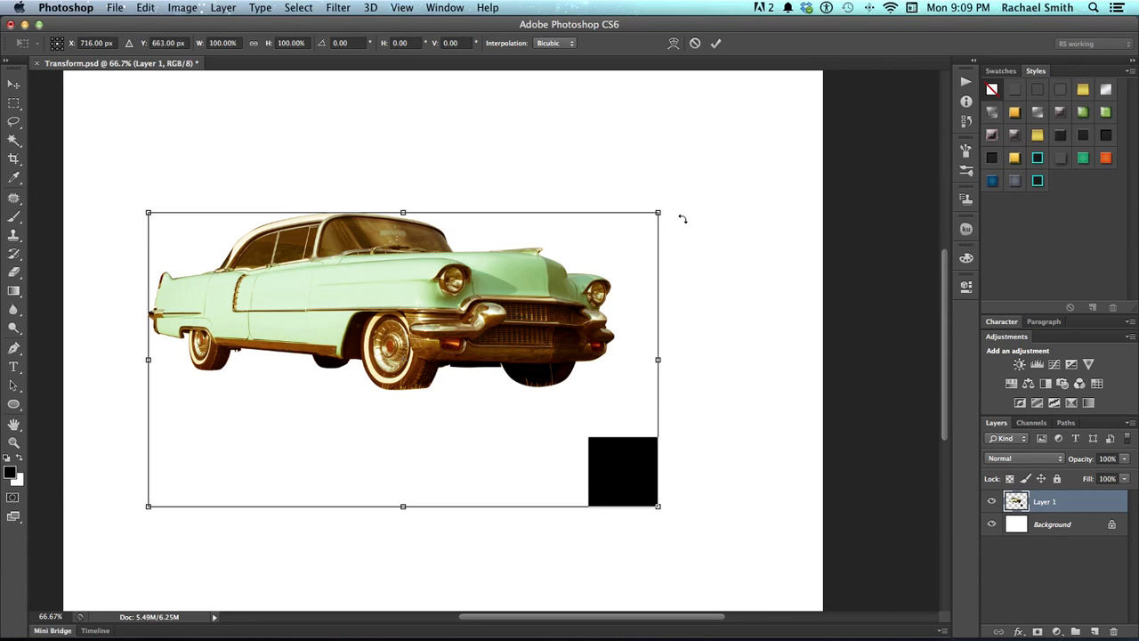
drag(658, 214, 668, 281)
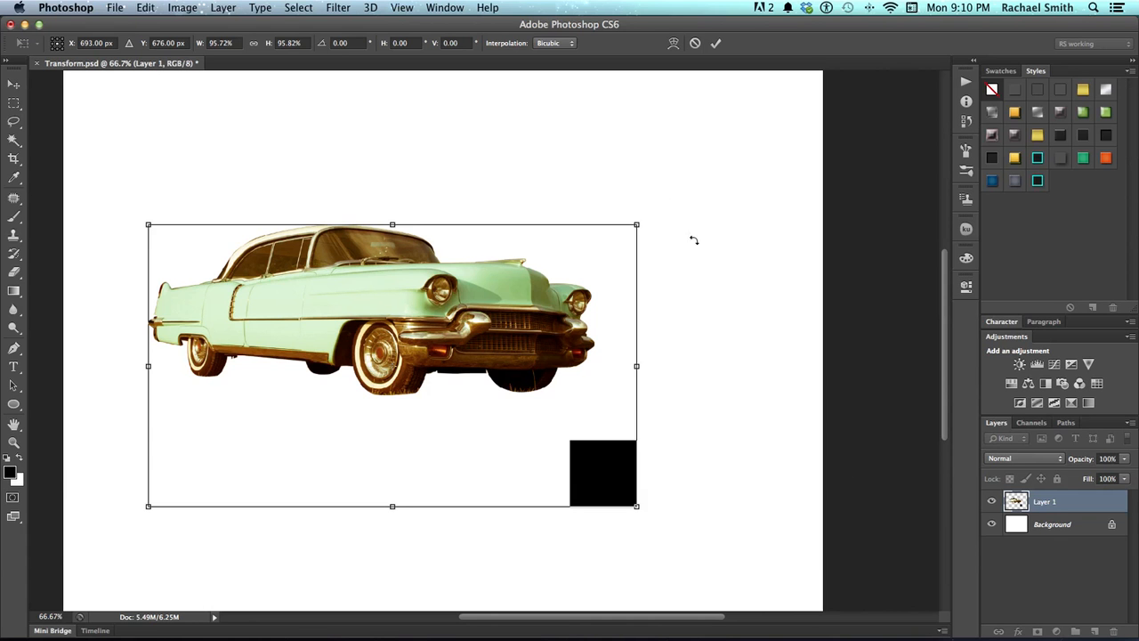
mouse_move(690, 220)
mouse_down()
mouse_move(685, 196)
mouse_move(633, 142)
mouse_move(677, 222)
mouse_move(682, 262)
mouse_move(681, 213)
mouse_move(683, 228)
mouse_up()
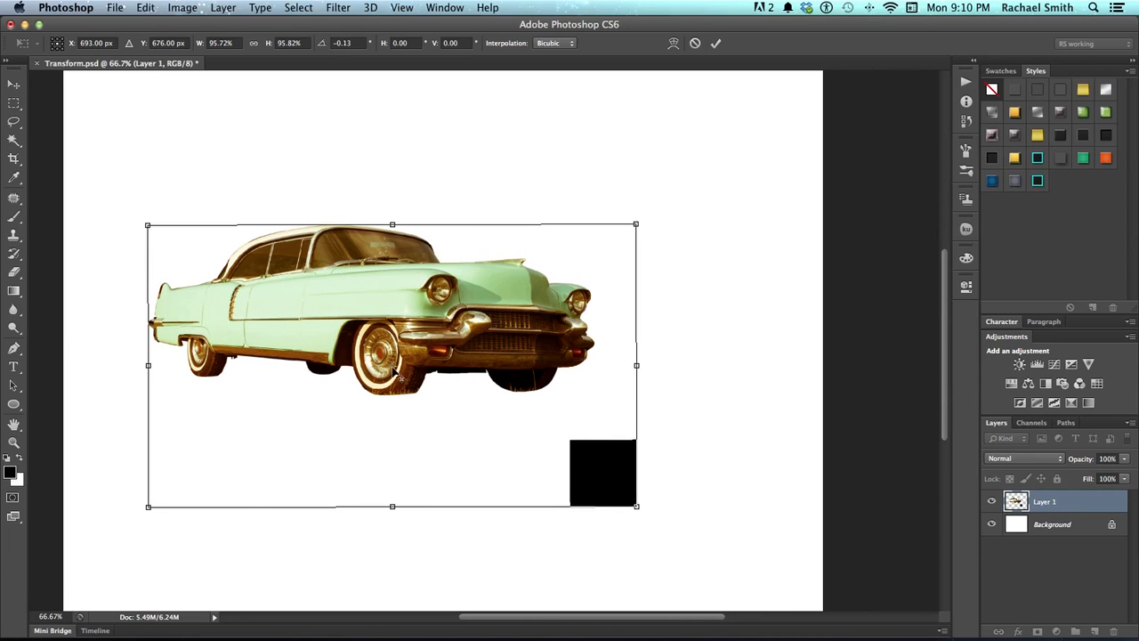
drag(668, 237, 575, 480)
scroll(534, 467, down, 5)
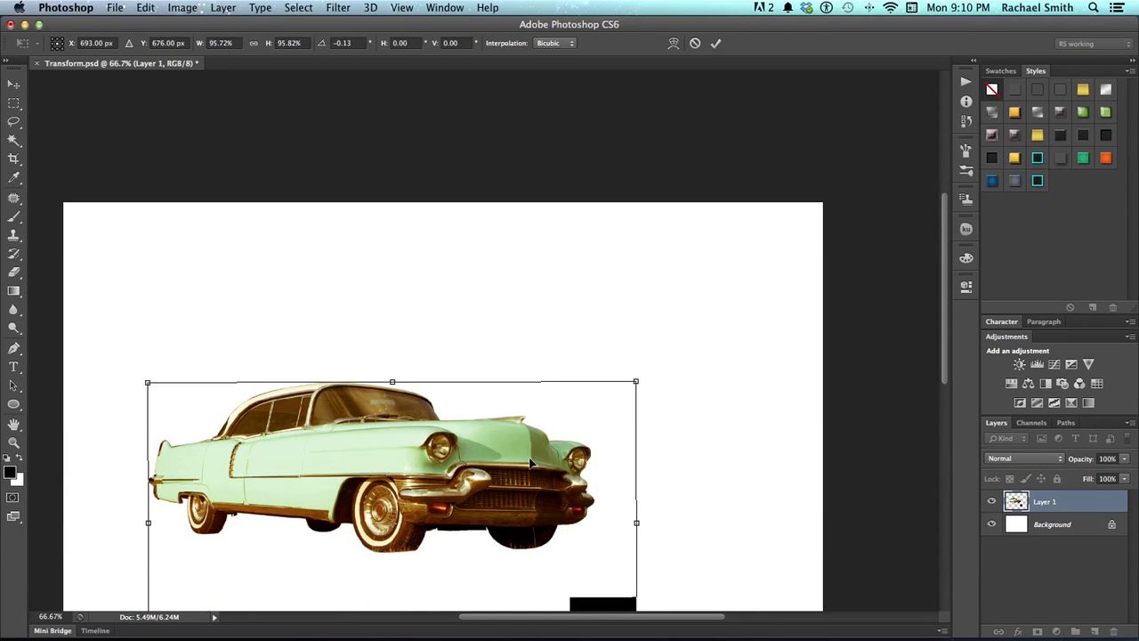
drag(654, 374, 607, 400)
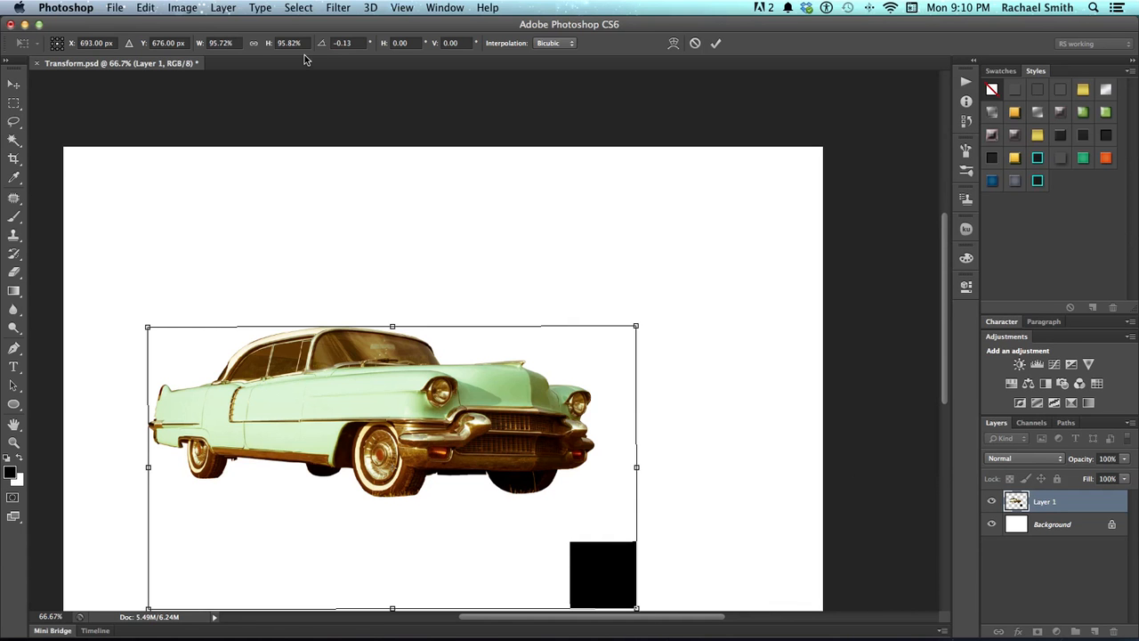
- Try rotating the layer to exactly 20° and undo that rotation
click(355, 42)
text(20)
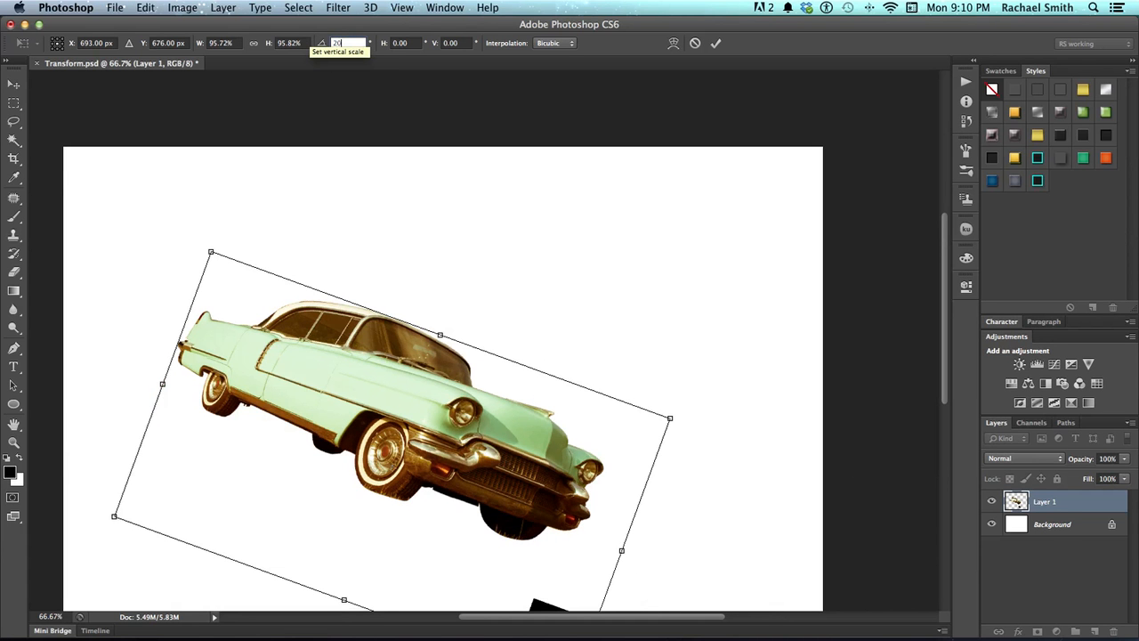
key(Return)
key(super+z)
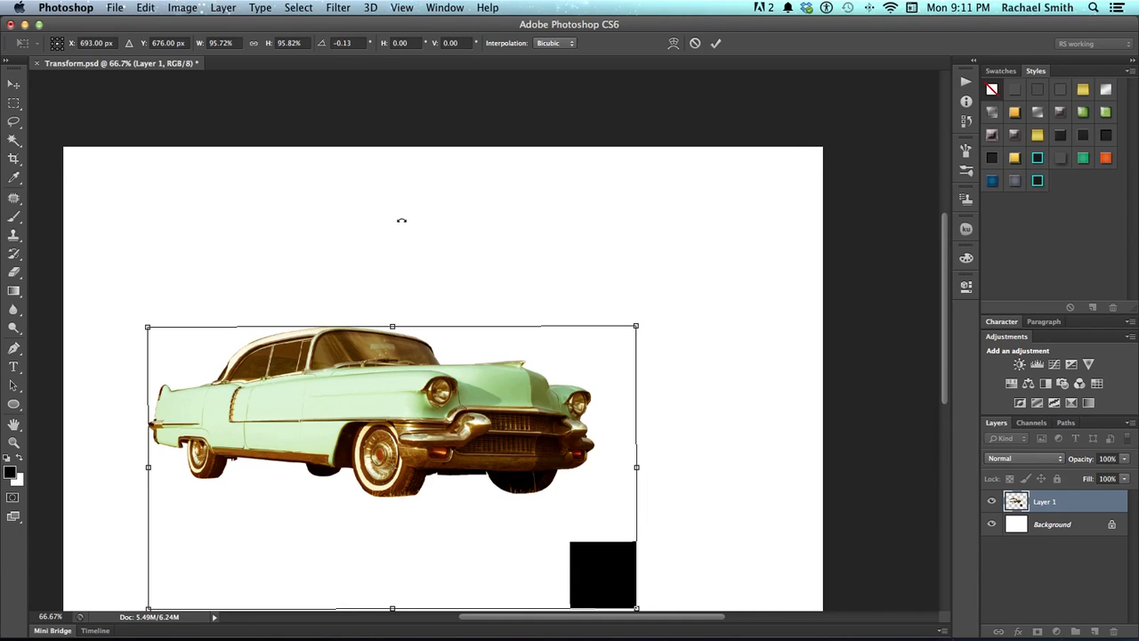
scroll(396, 216, down, 1)
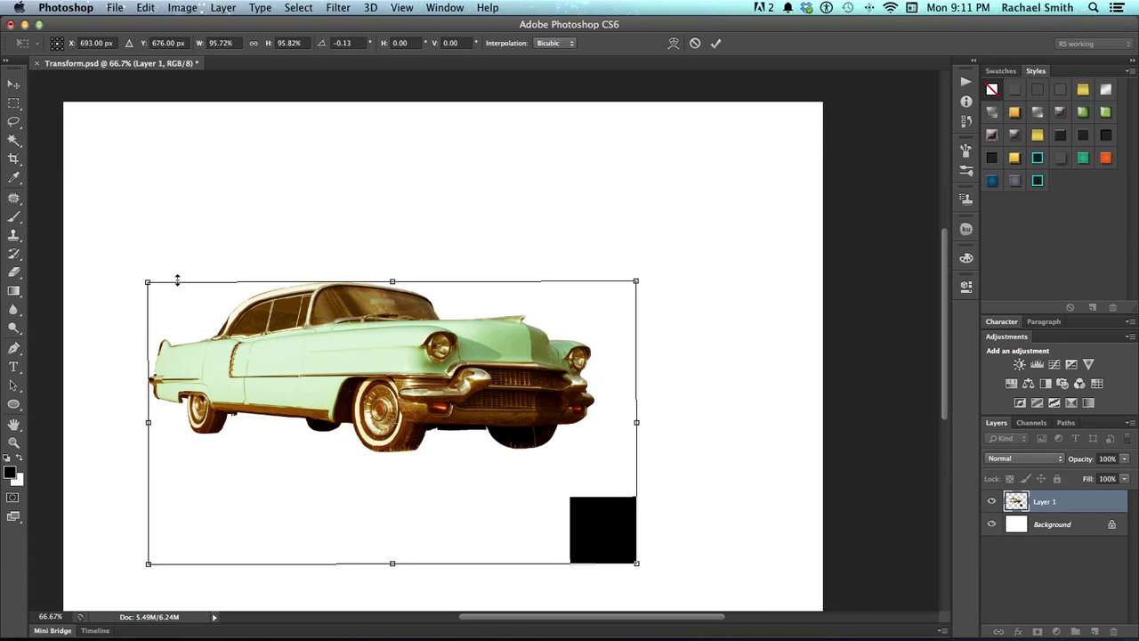
- Flip the layer containing the car and black square horizontally and vertically within the active transform
right_click(456, 369)
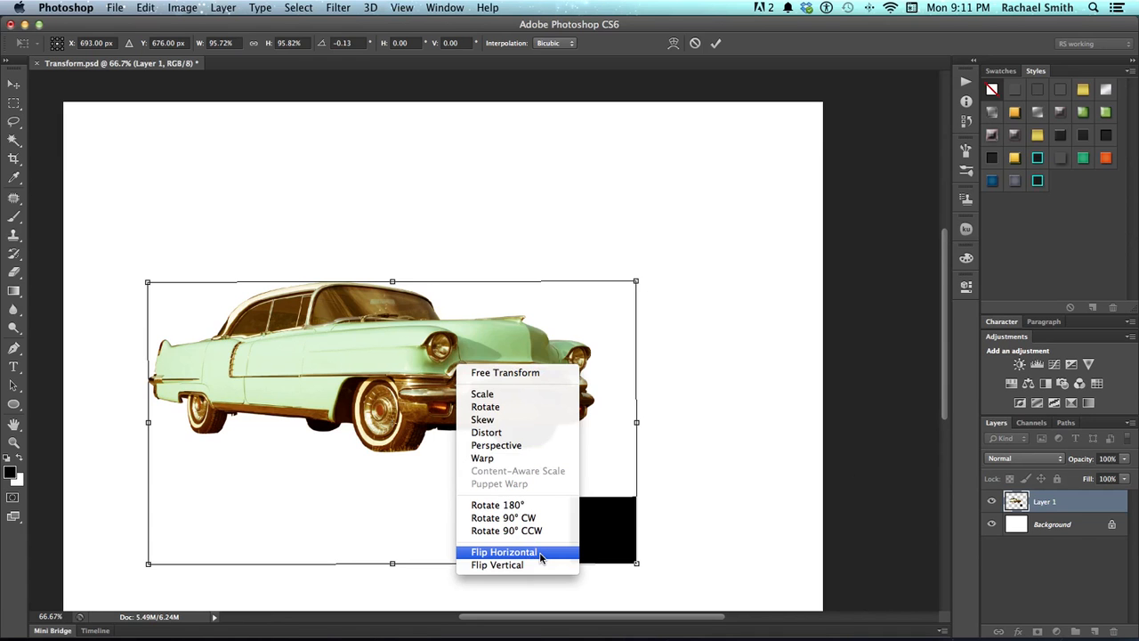
click(504, 551)
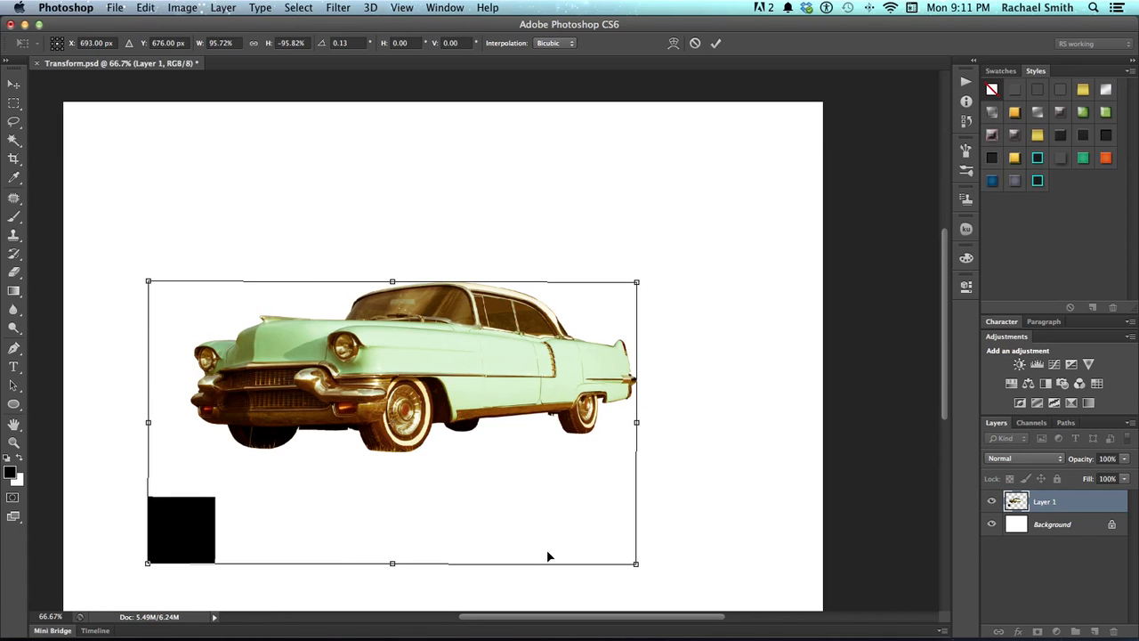
right_click(496, 458)
click(527, 623)
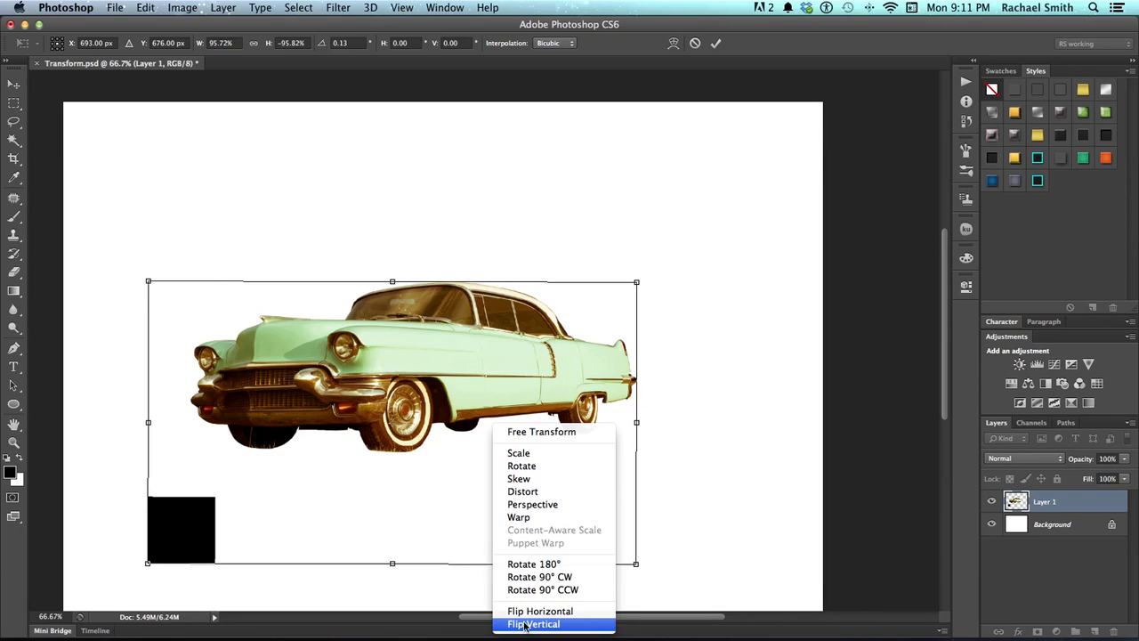
- Rotate the flipped layer 90° clockwise twice to turn the car upright again
right_click(515, 452)
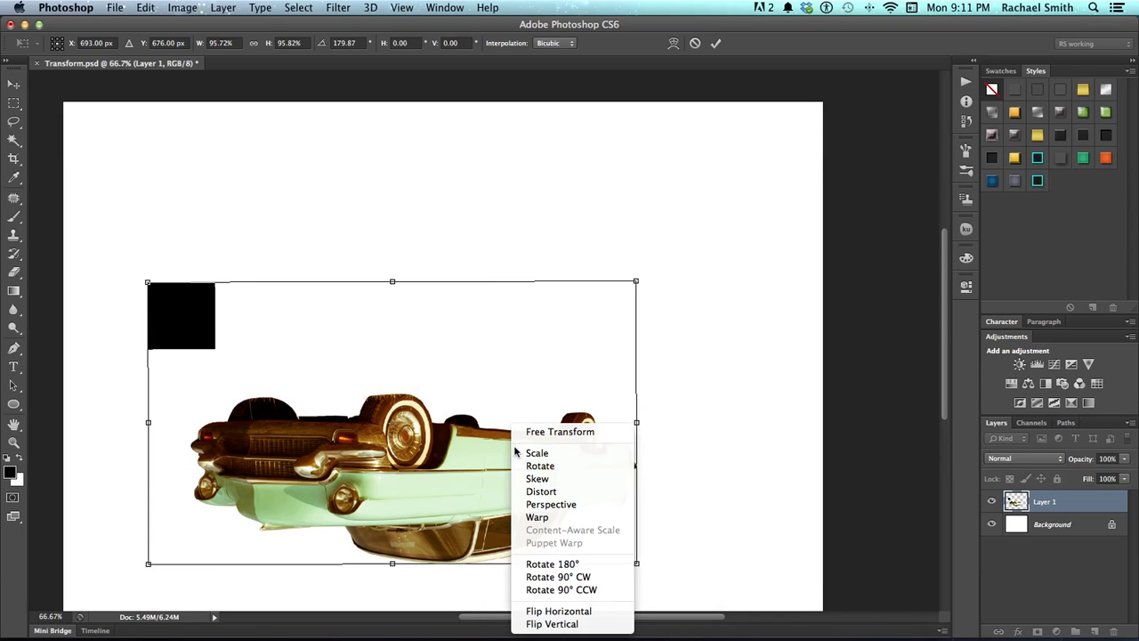
click(532, 578)
right_click(476, 431)
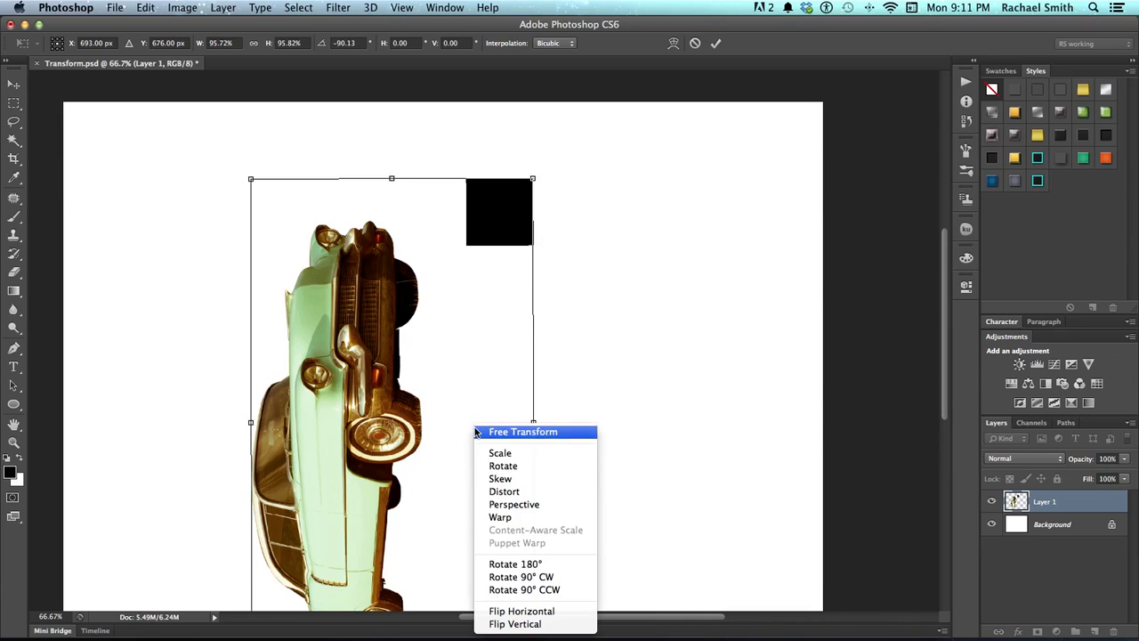
click(509, 577)
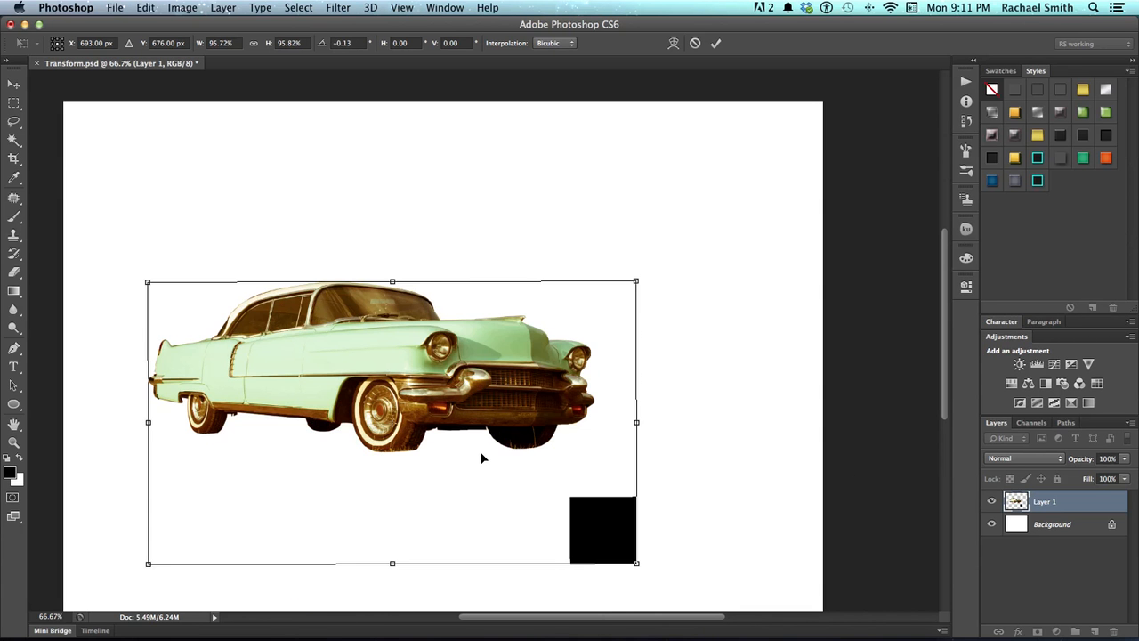
right_click(494, 398)
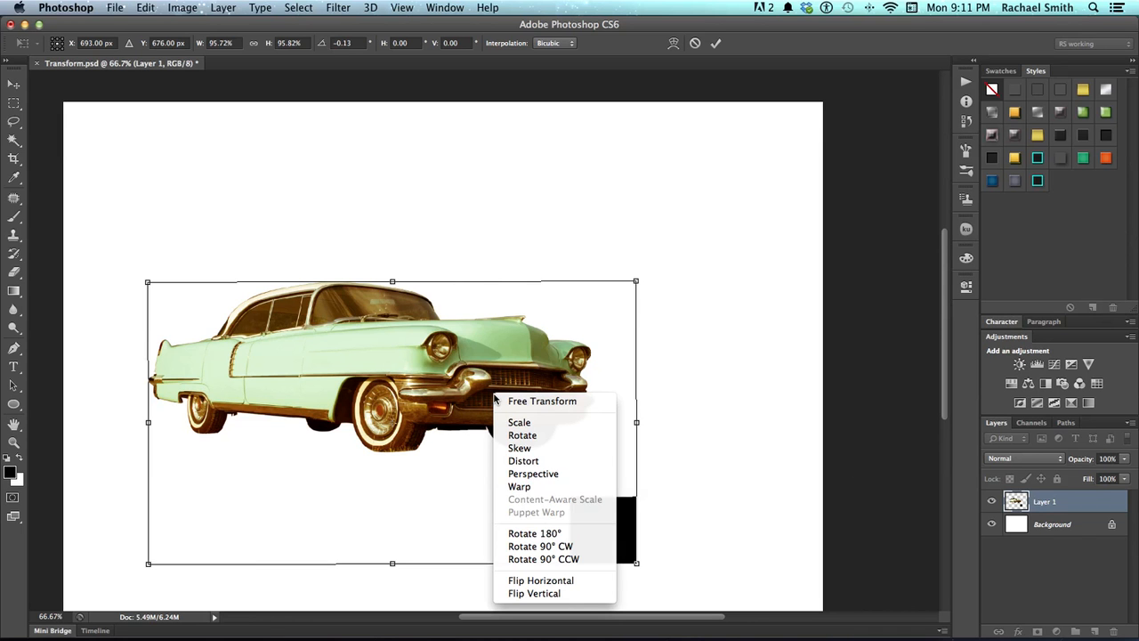
click(451, 391)
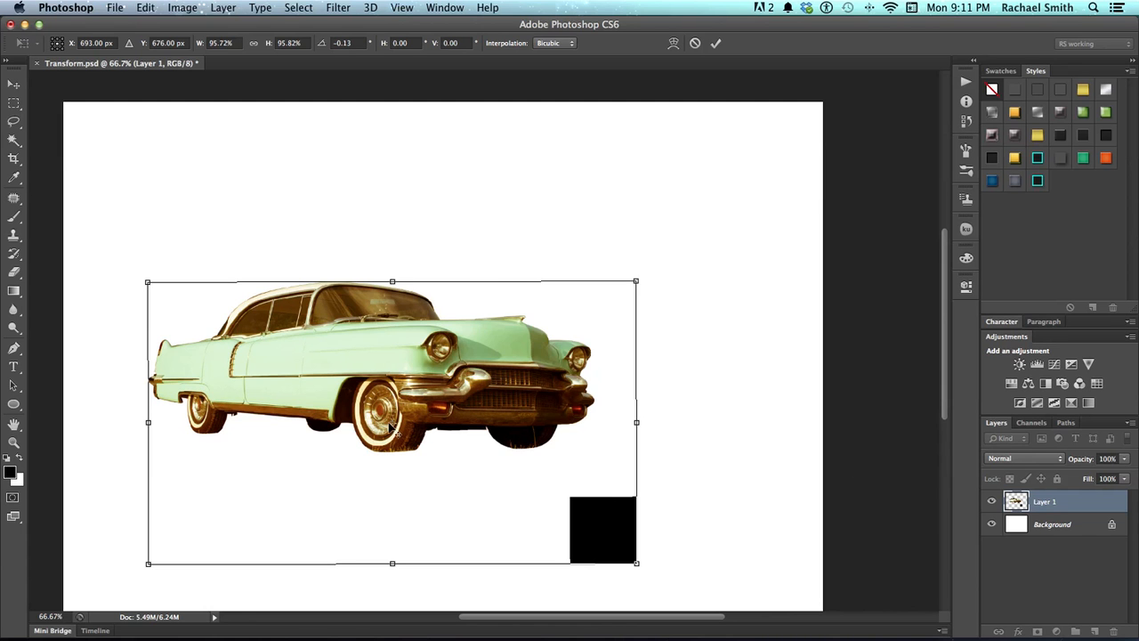
- Move the transform's reference point above the car's front, to about X 1131 px, Y 304 px, and rotate the layer to about -0.11°
drag(394, 424, 600, 247)
mouse_move(731, 288)
mouse_down()
mouse_move(739, 302)
mouse_move(697, 368)
mouse_move(720, 343)
mouse_move(735, 261)
mouse_move(725, 293)
mouse_move(725, 283)
mouse_up()
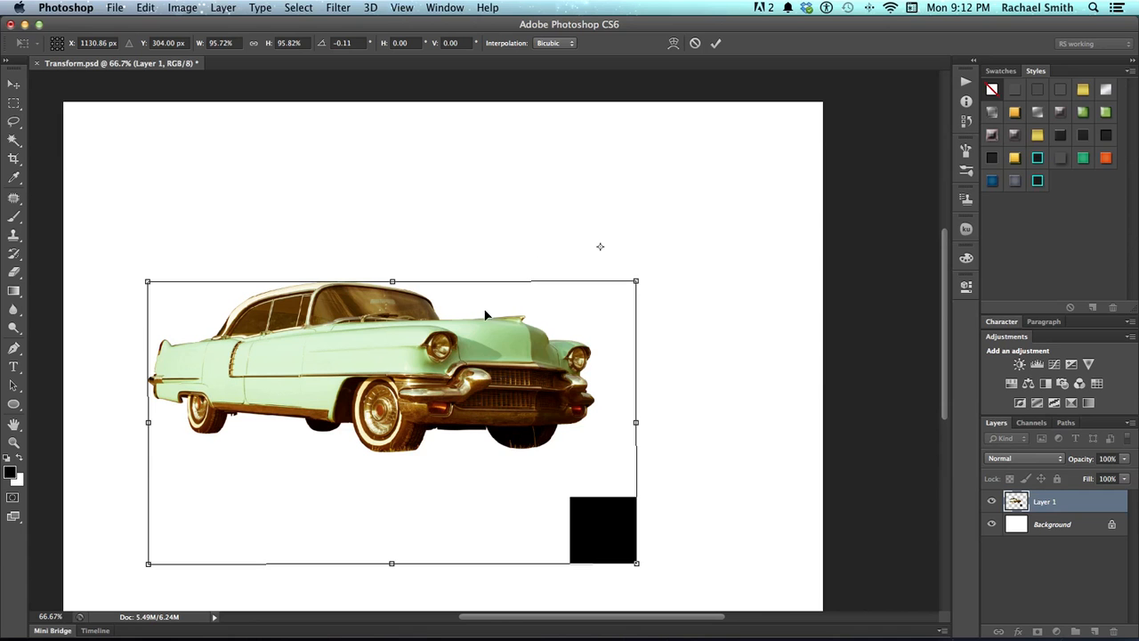
- Try flipping the layer vertically about the relocated reference point and undo the flip
right_click(498, 332)
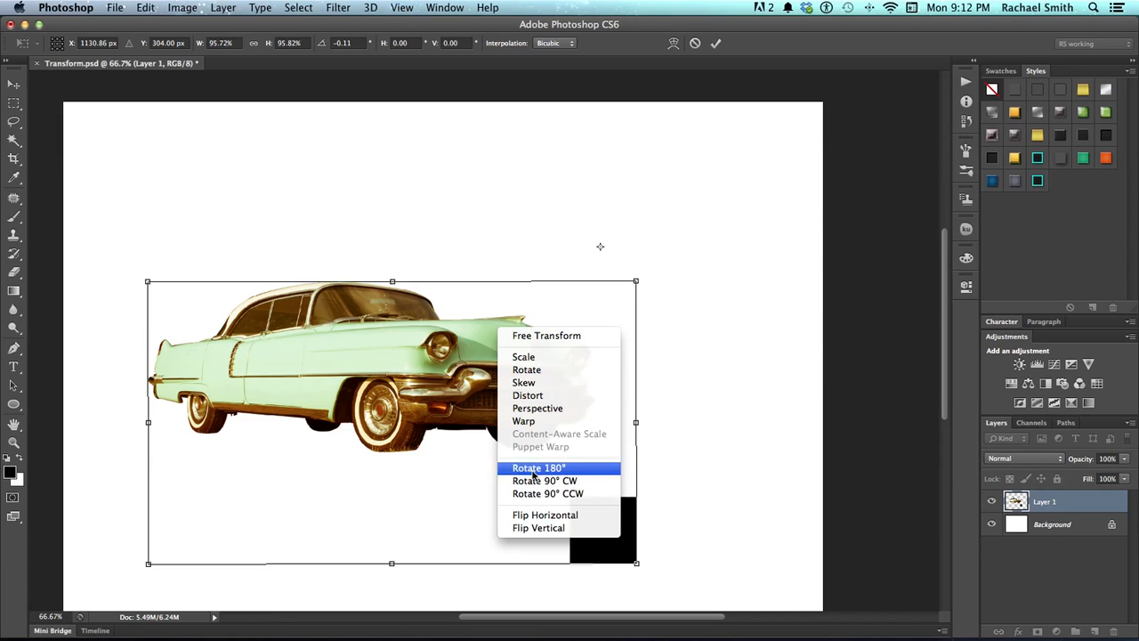
click(521, 528)
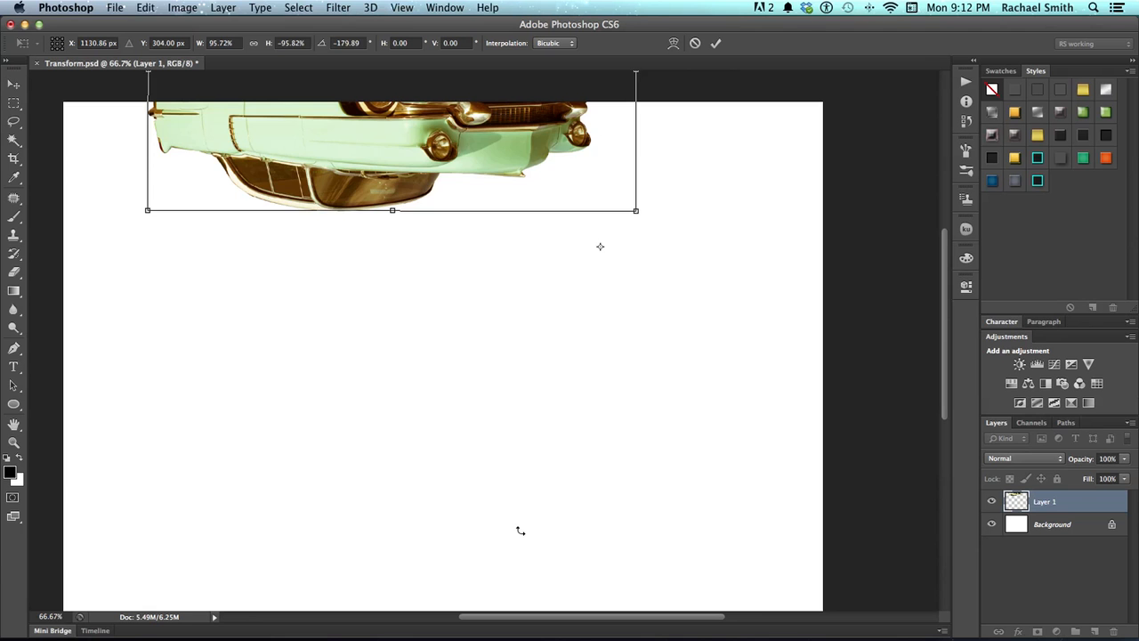
key(ctrl+z)
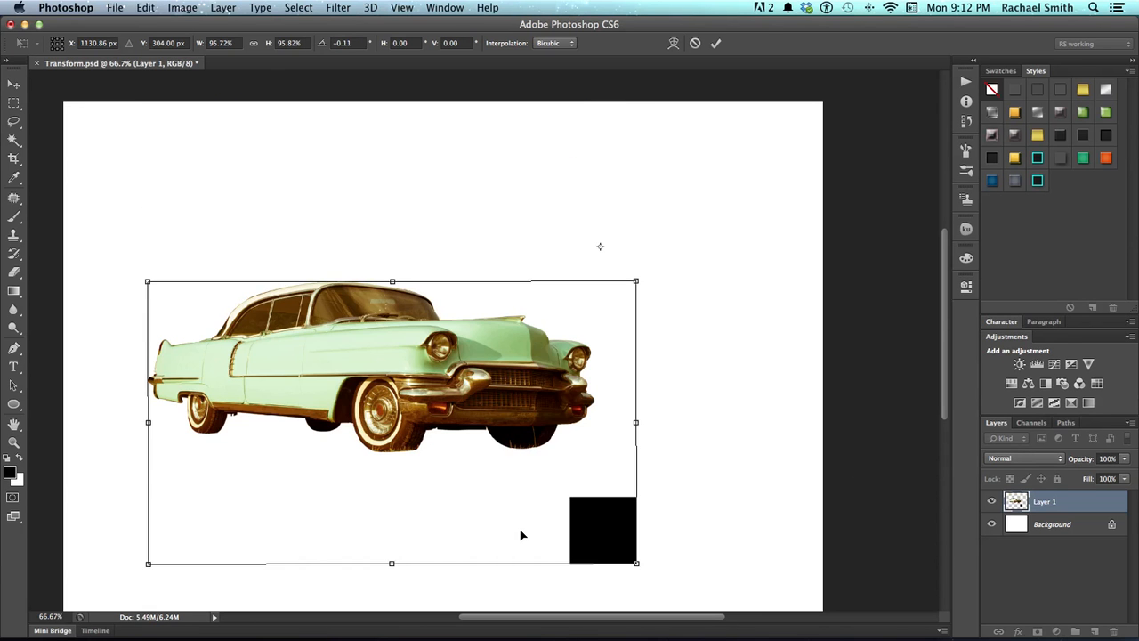
- Apply the pending free transform to Layer 1
key(Return)
key(z)
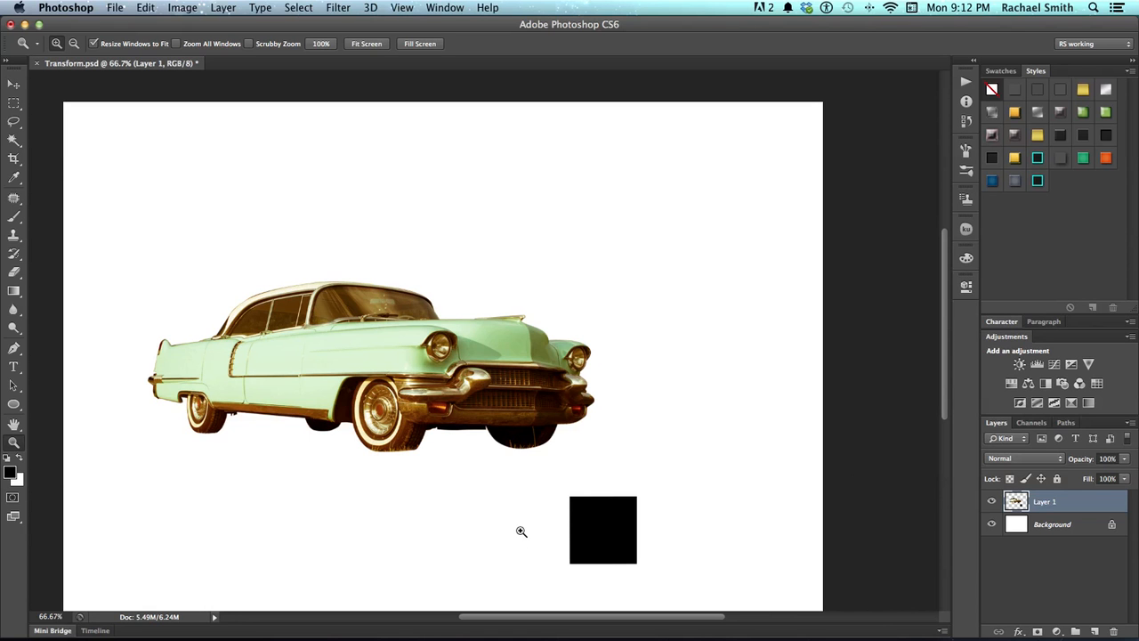
- Marquee-select the black square and free-transform it: move it beside the car's front, rotate it about -1.9° and scale it to about 83%
click(14, 105)
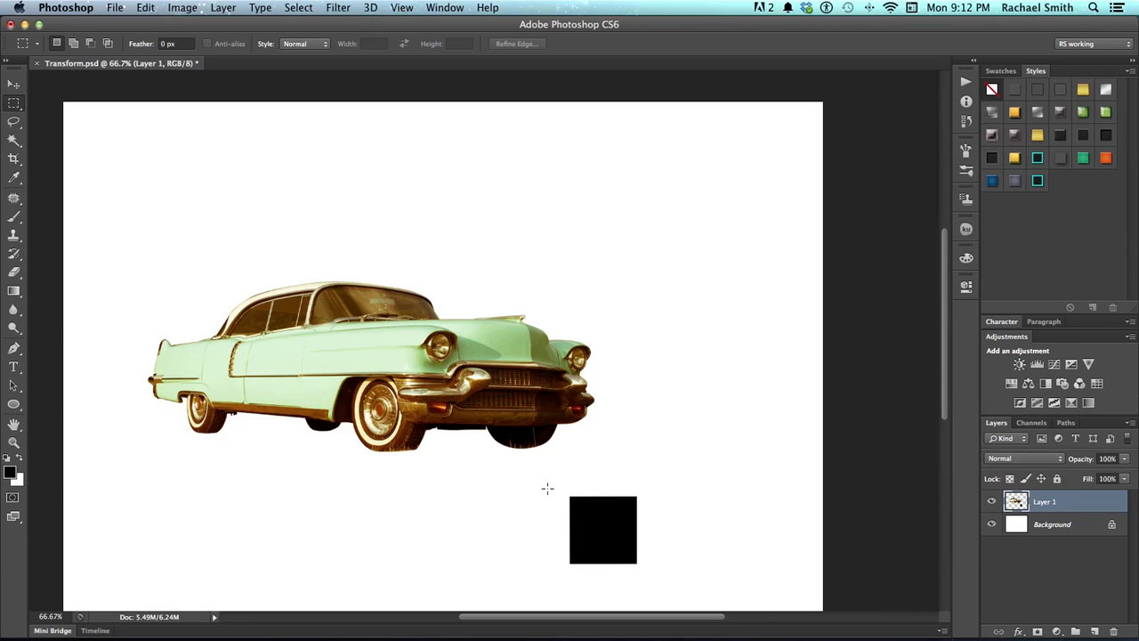
drag(601, 538, 653, 574)
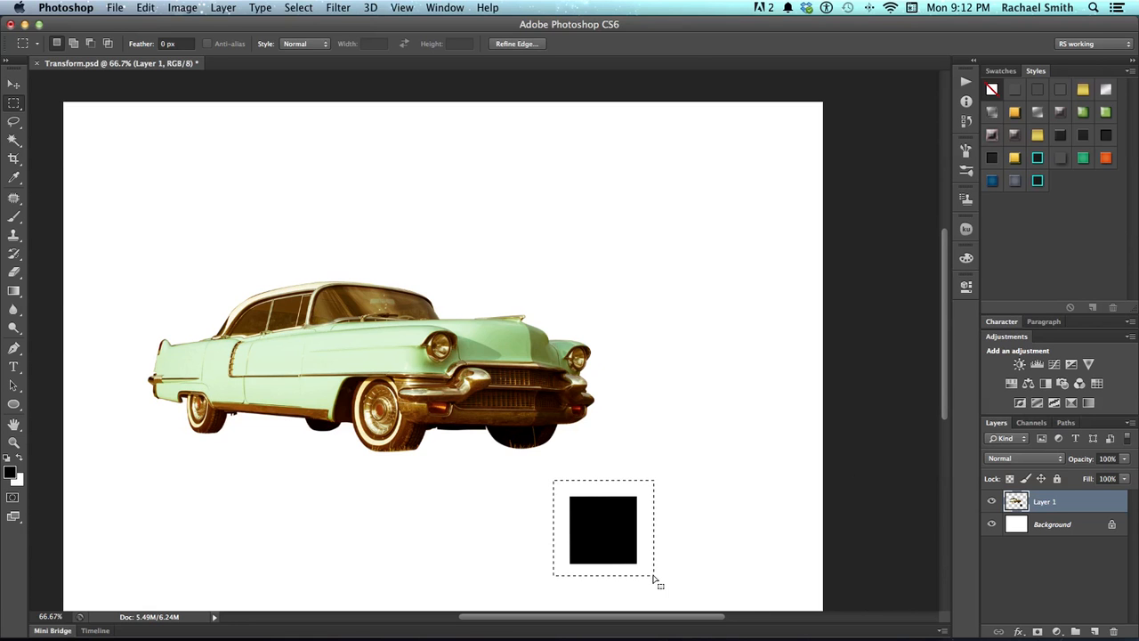
key(super+t)
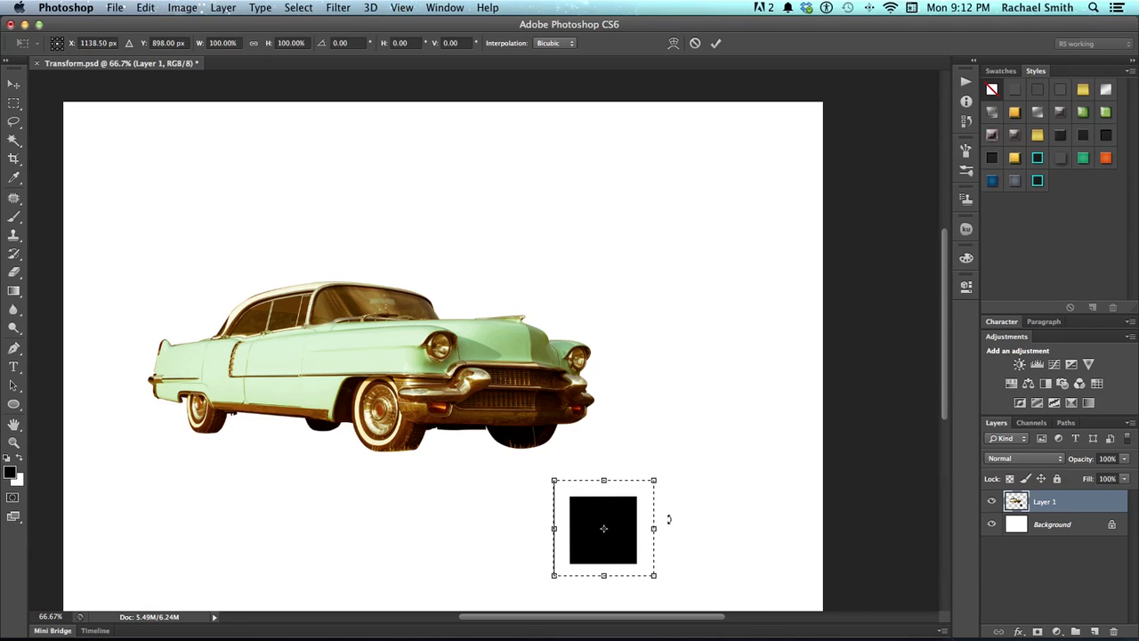
drag(620, 513, 708, 357)
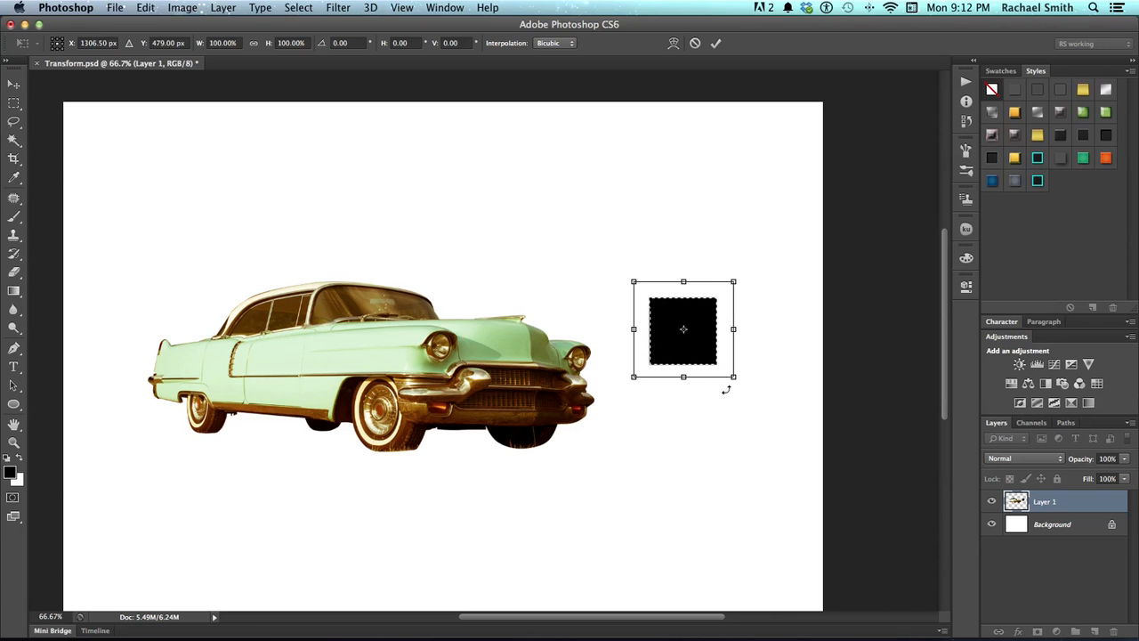
mouse_move(749, 398)
mouse_down()
mouse_move(766, 339)
mouse_move(747, 402)
mouse_move(703, 412)
mouse_move(746, 390)
mouse_up()
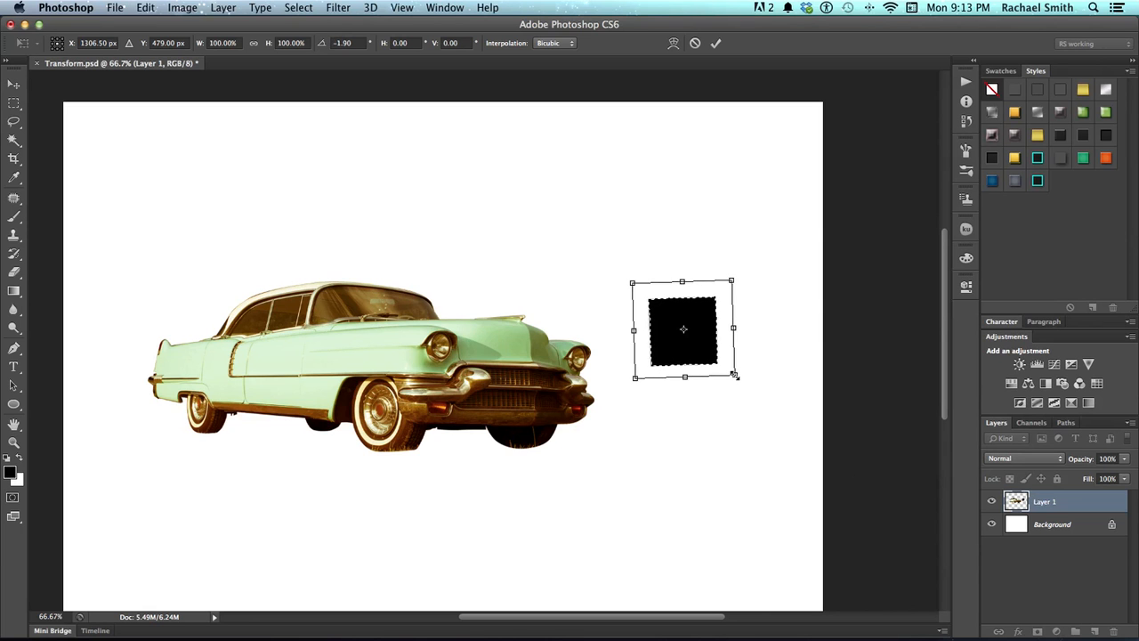
drag(737, 378, 717, 360)
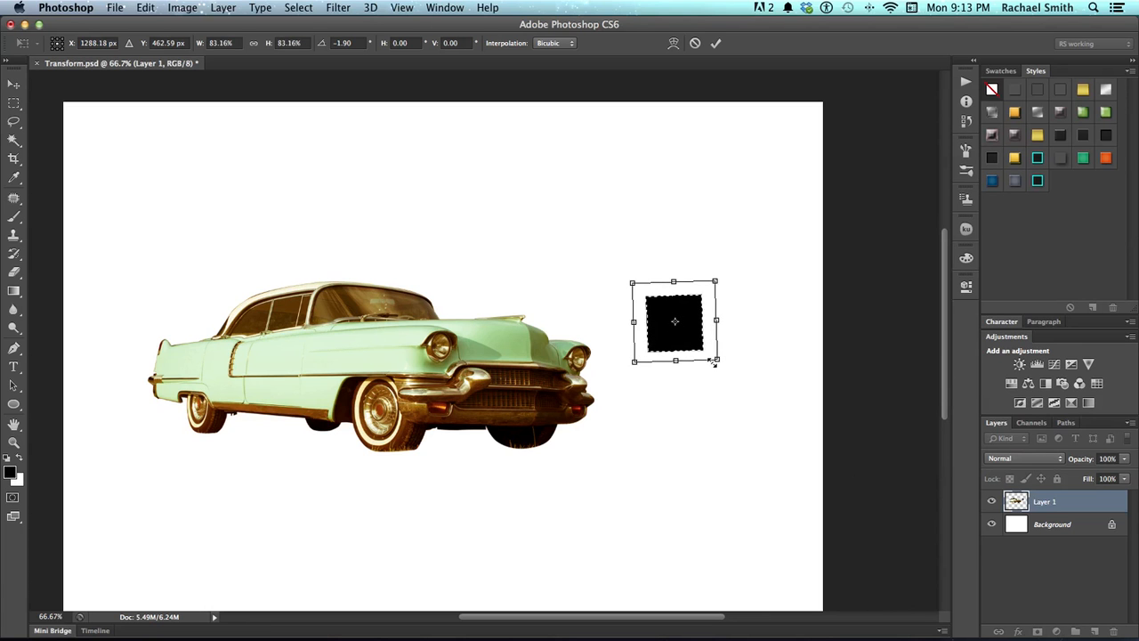
key(Return)
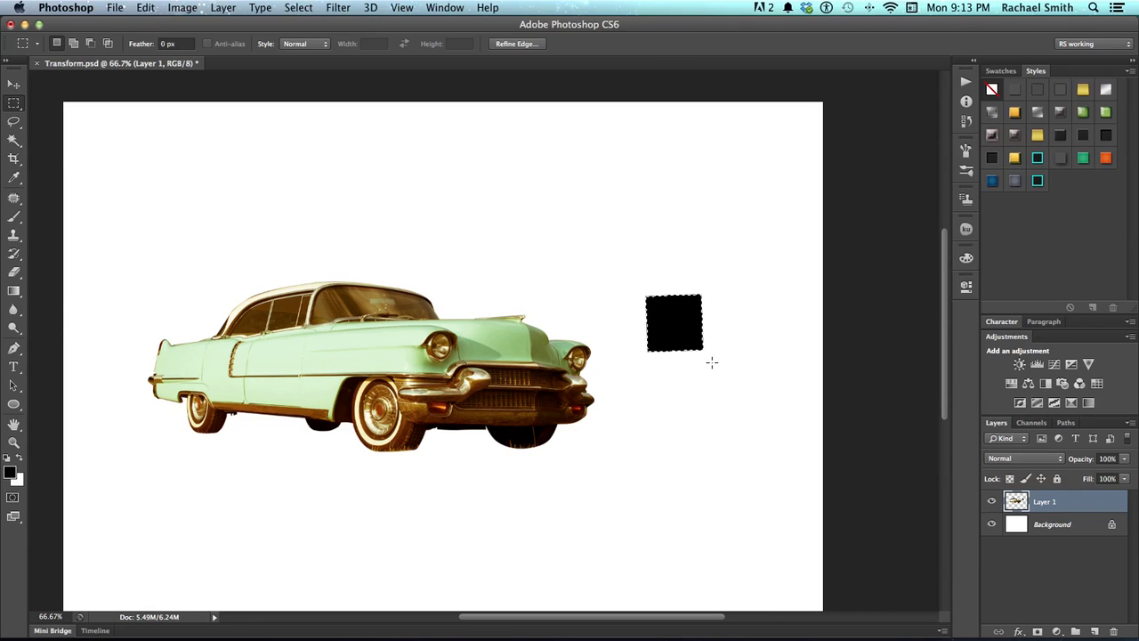
- Delete the black square with a rectangular selection around it, and clear the selection
click(691, 346)
drag(625, 283, 720, 370)
key(Delete)
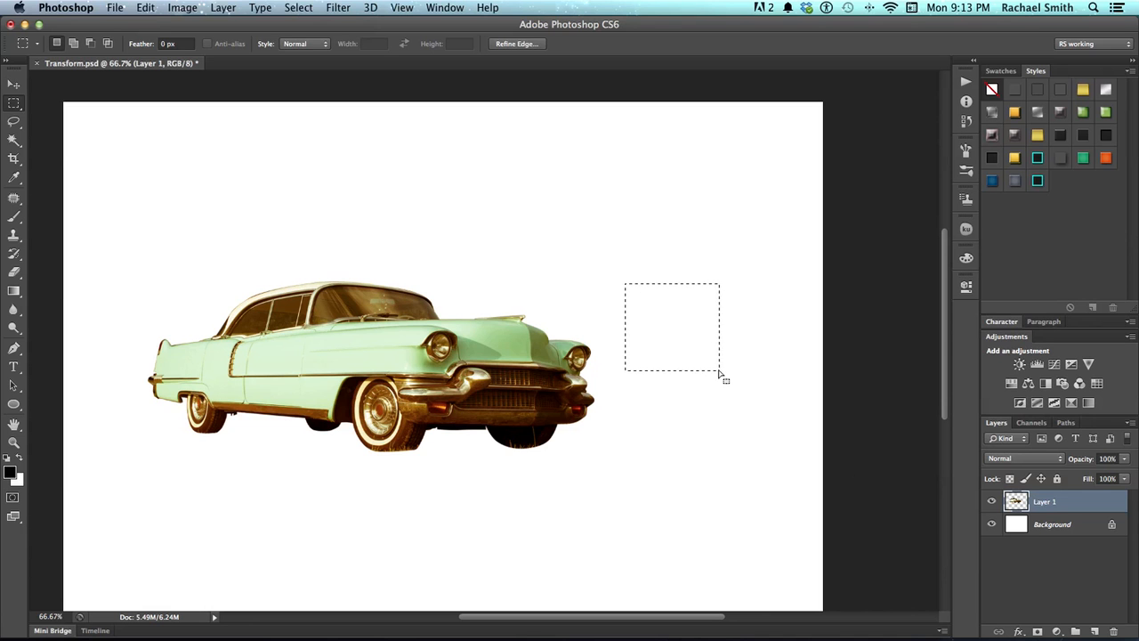
click(718, 368)
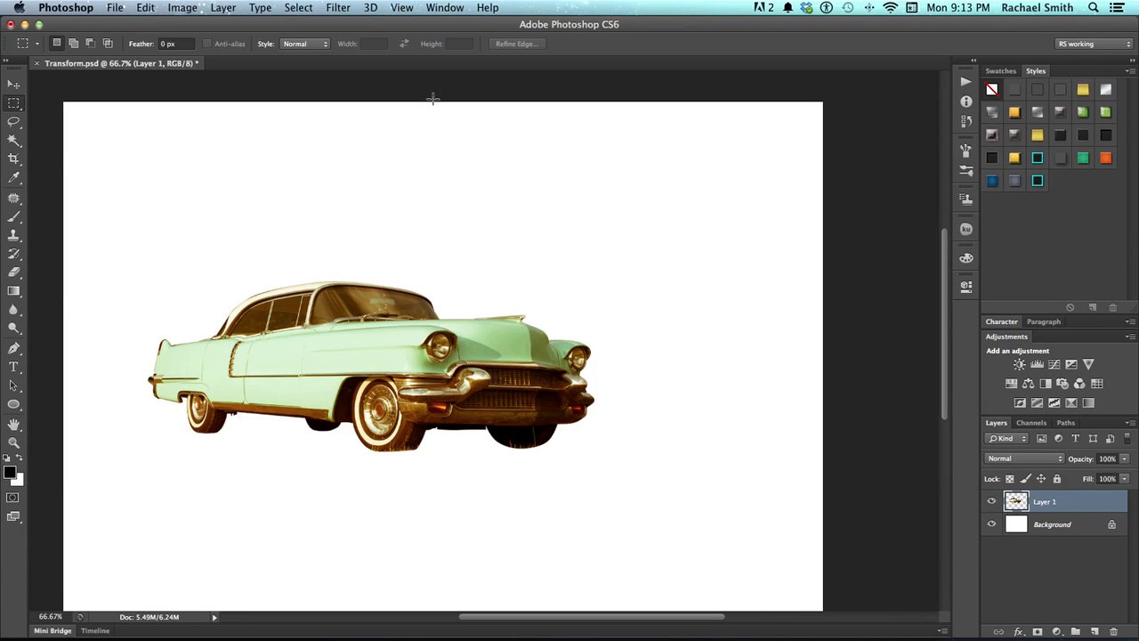
- Move the car to the canvas's upper left and duplicate it onto a new layer below and slightly to the right
click(13, 83)
drag(375, 363, 305, 213)
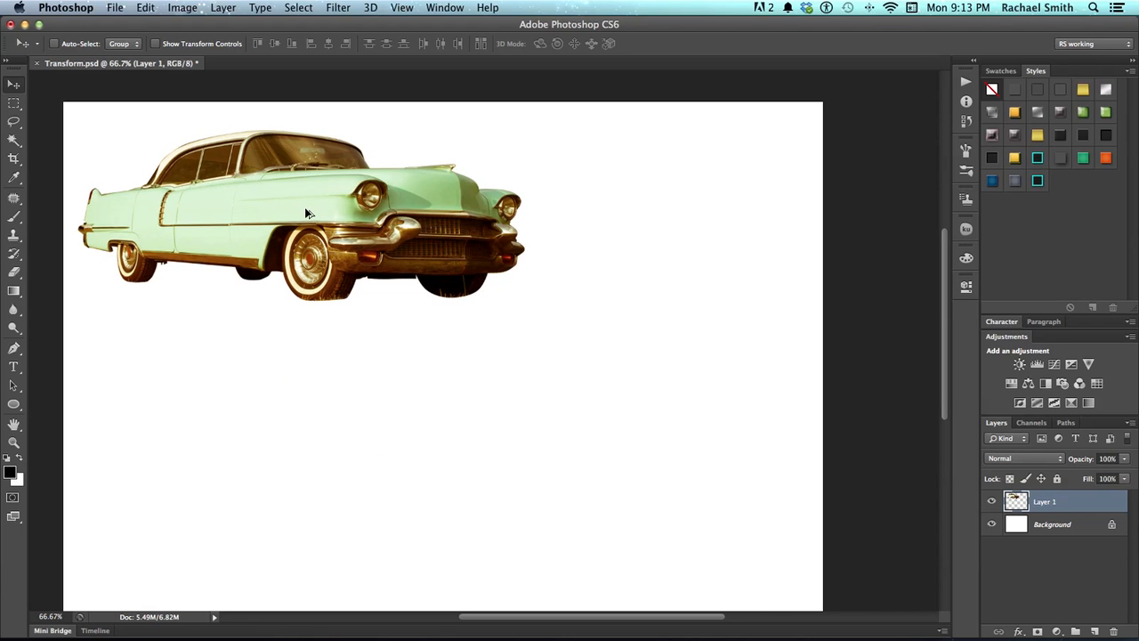
alt+drag(309, 206, 430, 402)
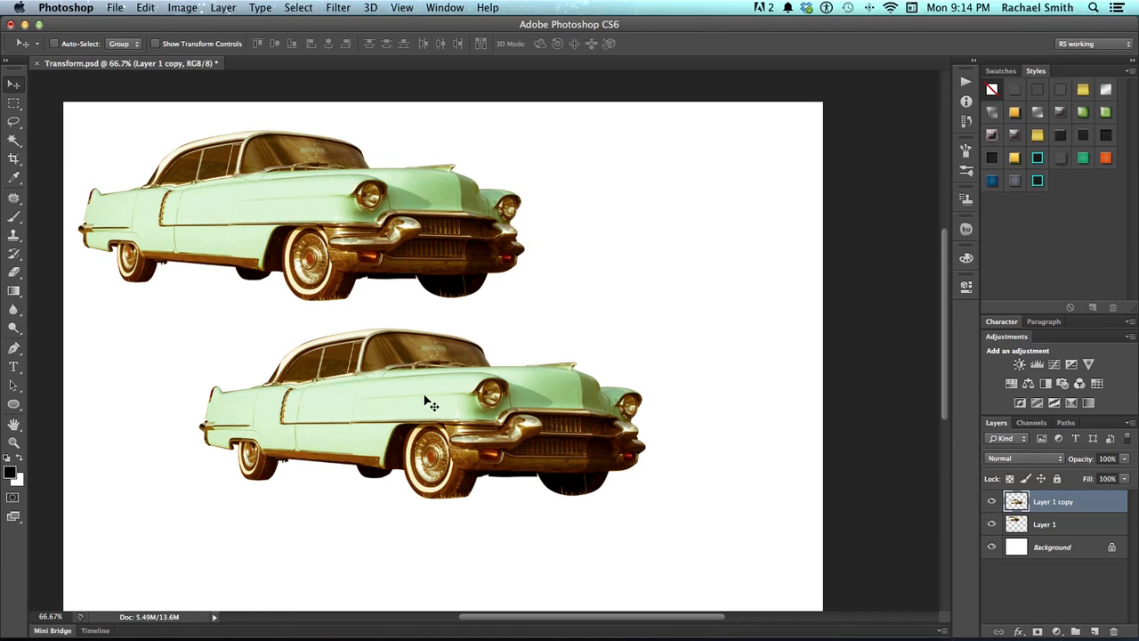
- Free-transform the duplicated car down to about 16% of its size and apply the change
key(ctrl+t)
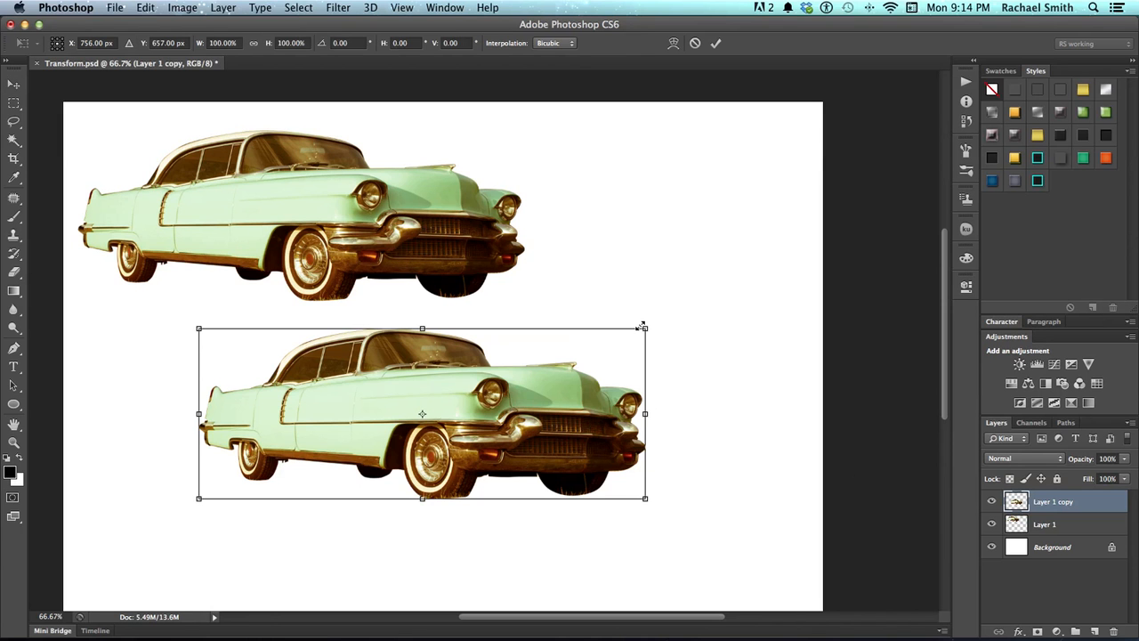
drag(643, 327, 258, 445)
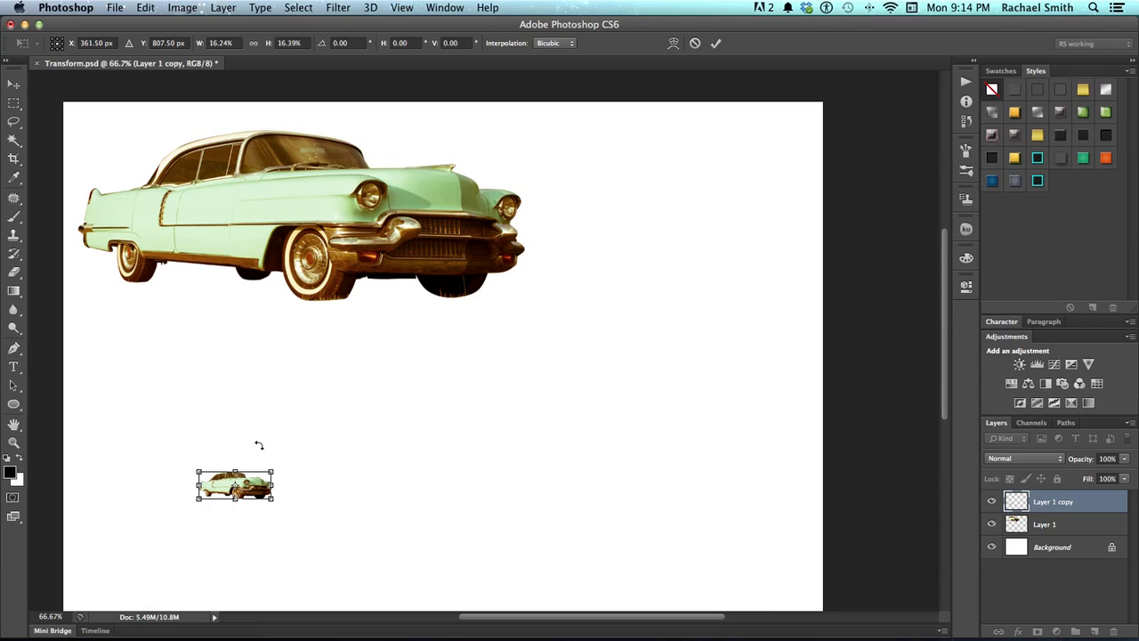
key(Return)
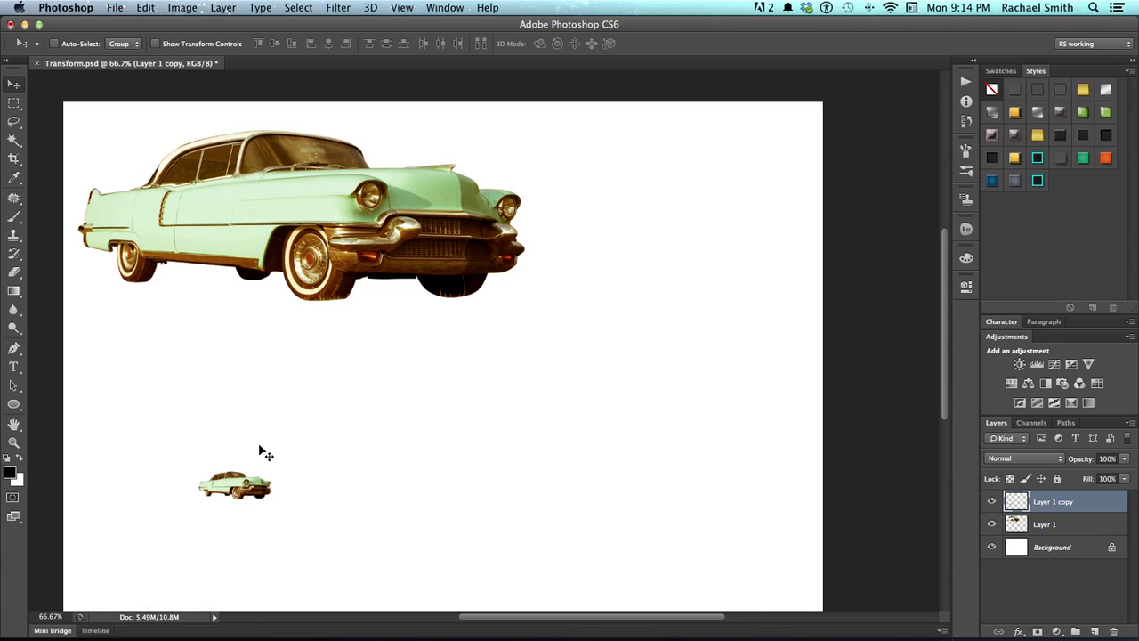
- Free-transform the tiny duplicate car back up to about 583% and apply the enlargement
key(ctrl+t)
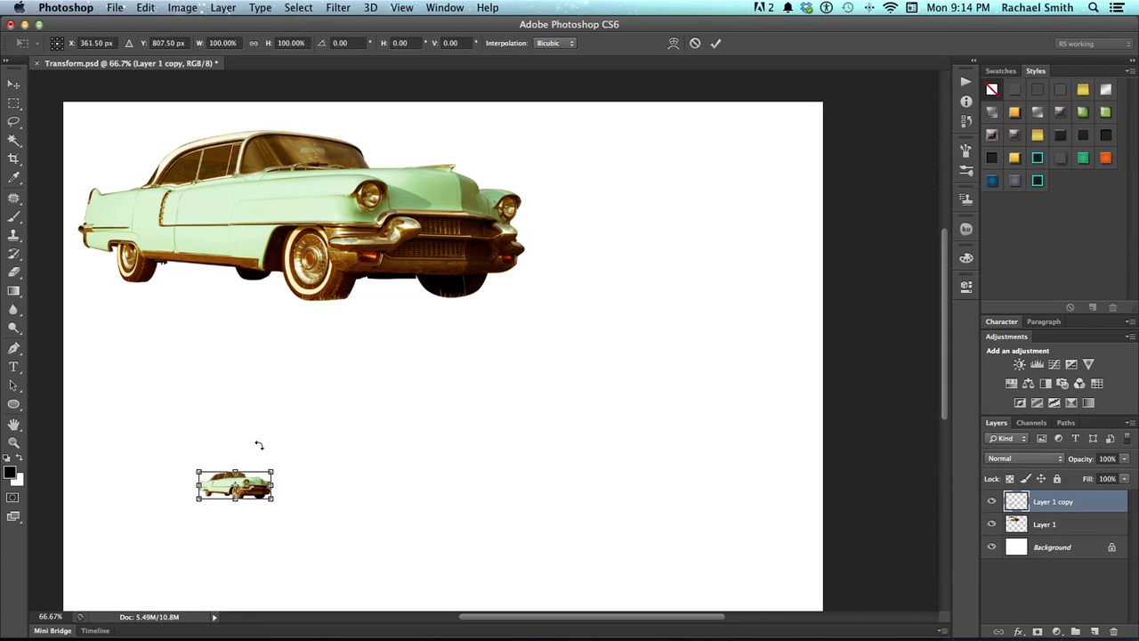
drag(273, 472, 644, 393)
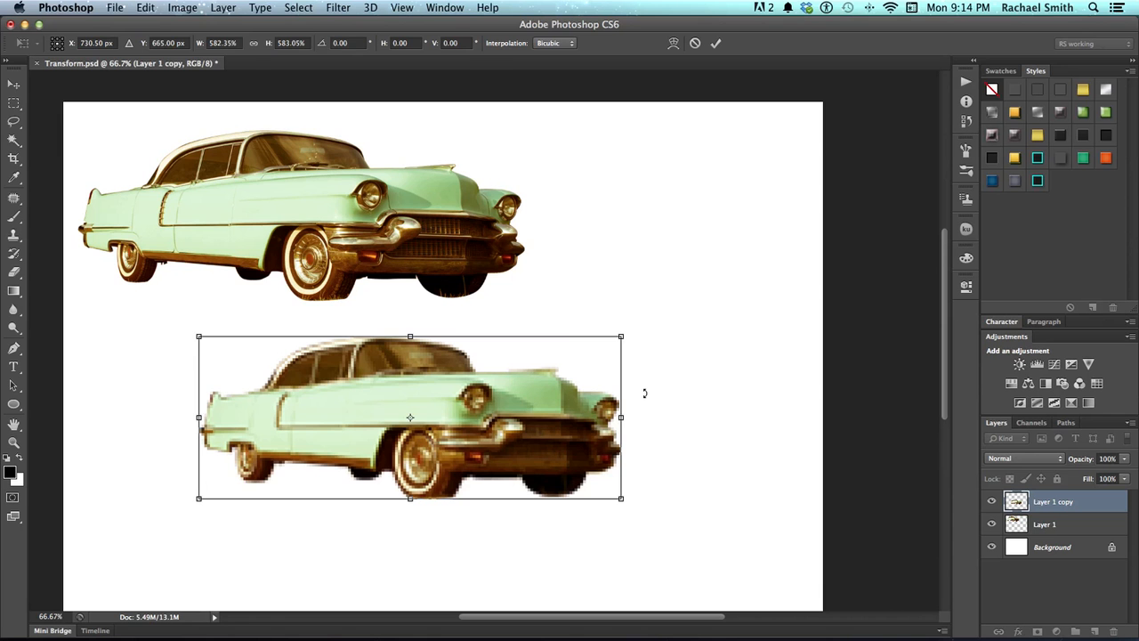
key(Return)
- Zoom in to 100% to compare the enlarged duplicate's sharpness with the original car, and zoom back out to 66.7%
key(z)
click(495, 356)
drag(458, 360, 589, 403)
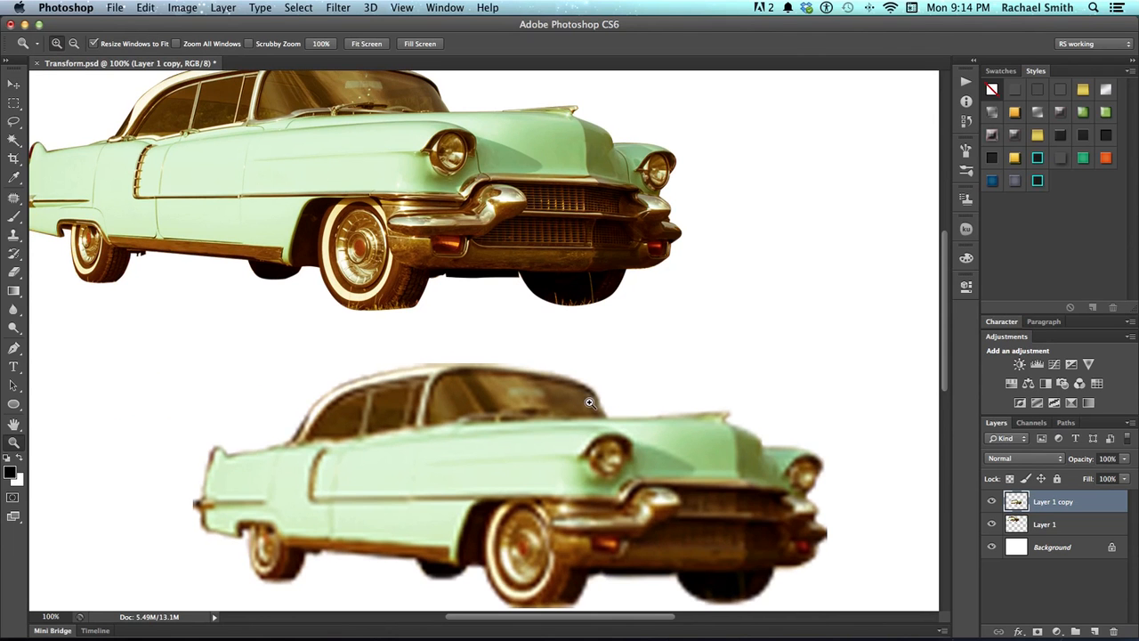
scroll(586, 401, down, 2)
scroll(585, 400, left, 2)
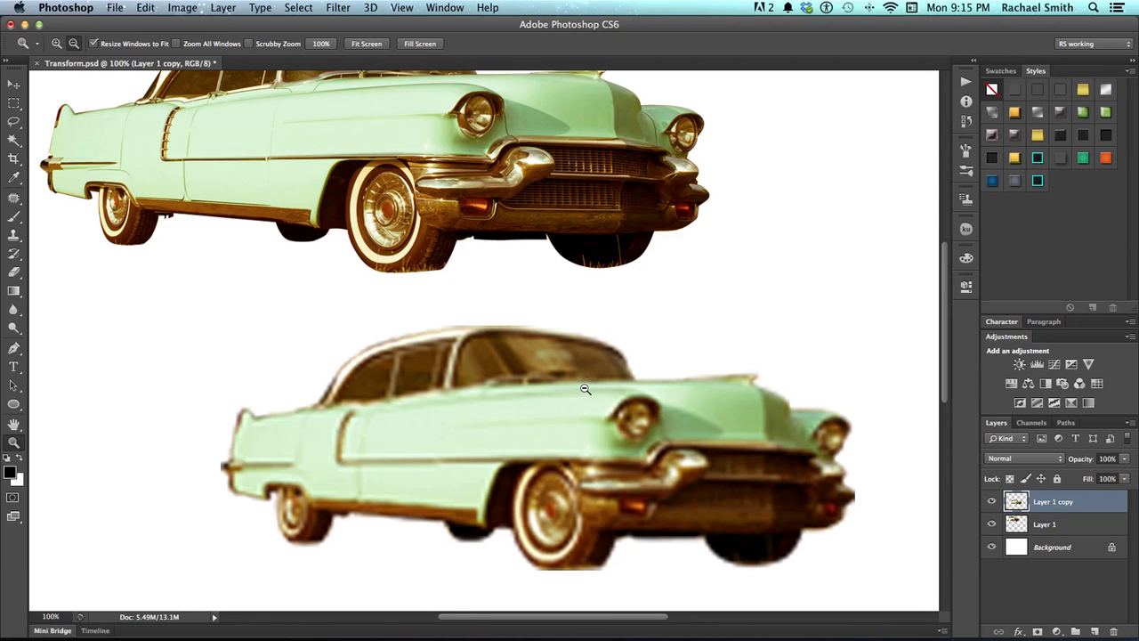
alt+click(592, 387)
drag(580, 396, 465, 354)
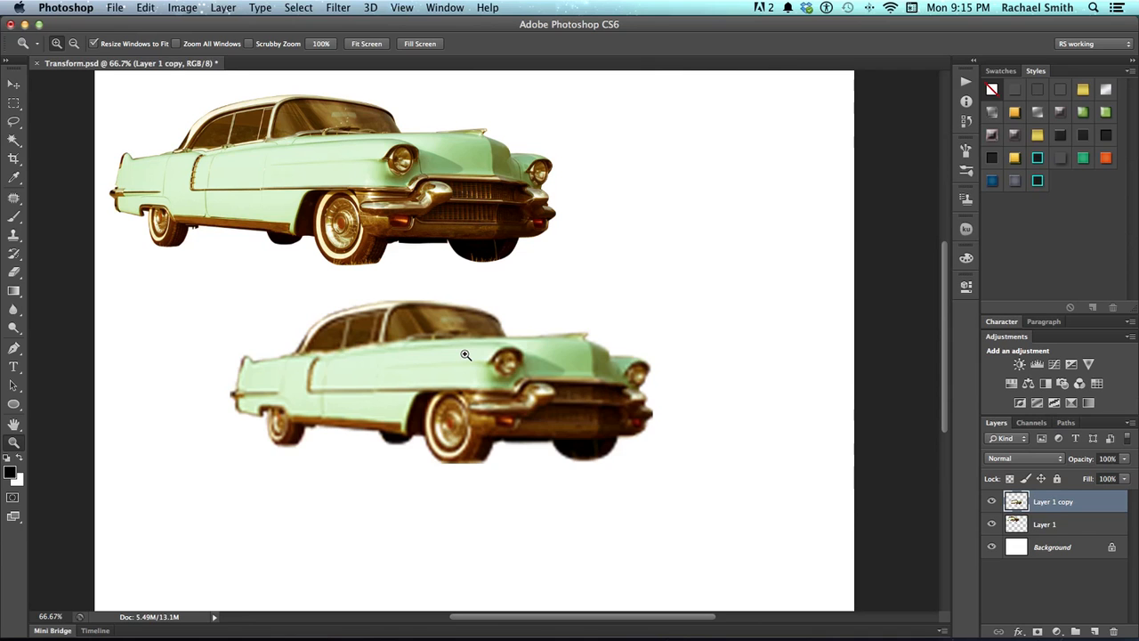
- Delete the degraded Layer 1 copy and duplicate the original car onto a new layer below and slightly to the right
key(Delete)
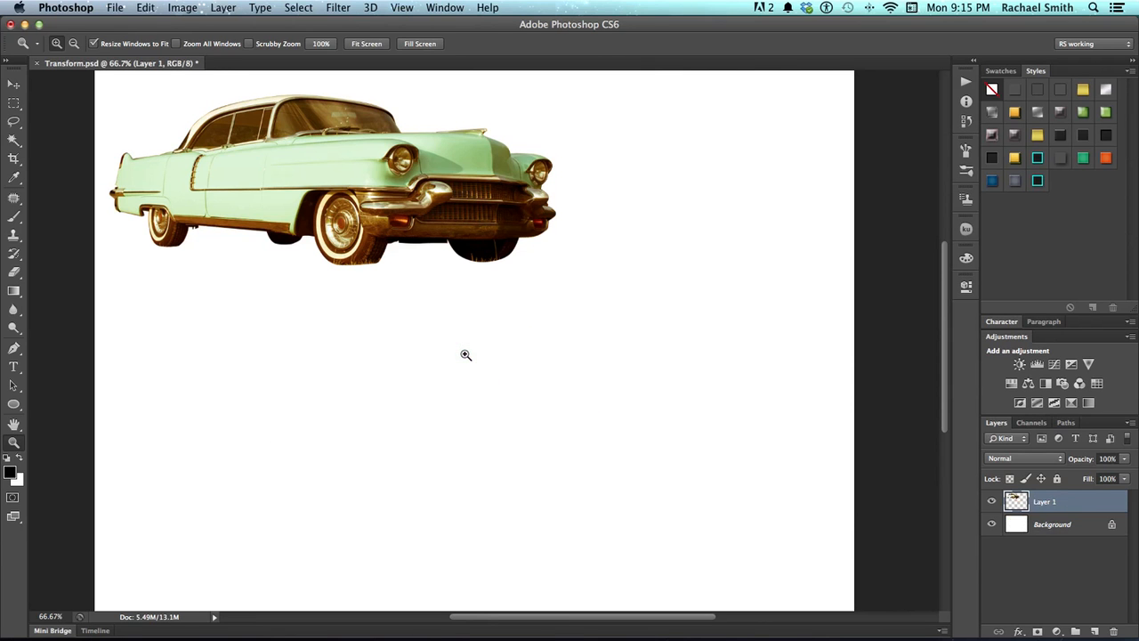
key(v)
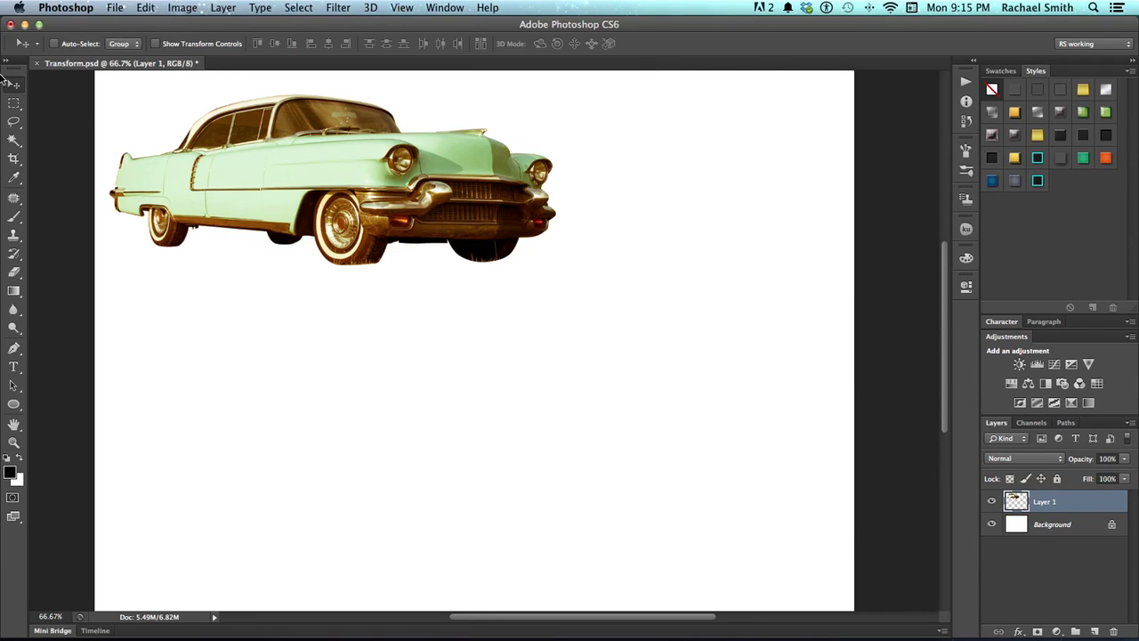
drag(315, 177, 363, 403)
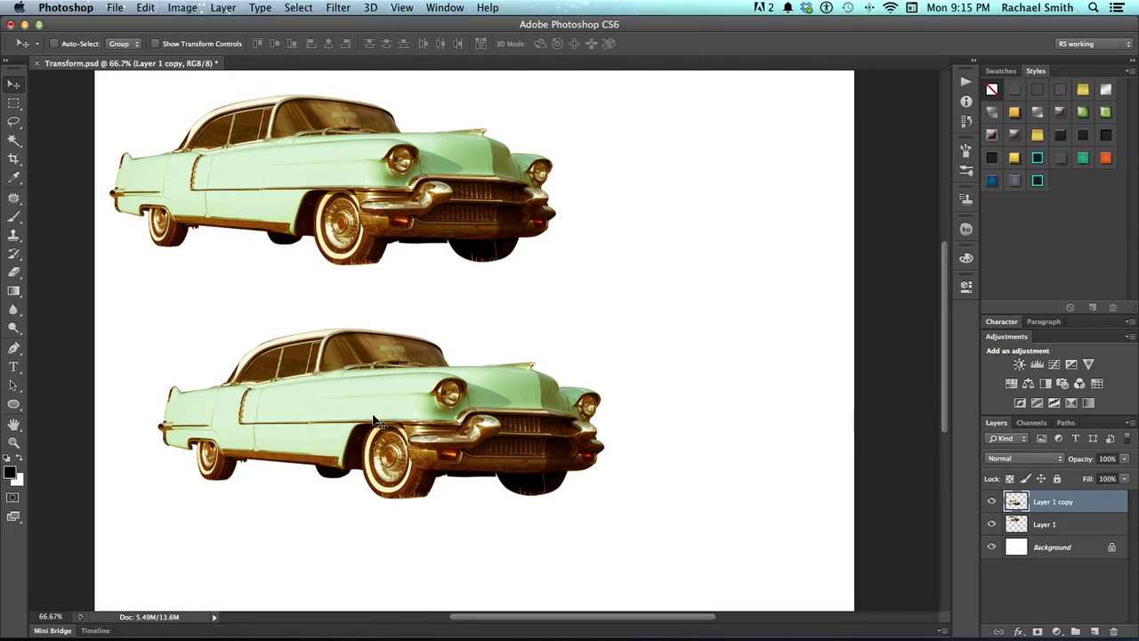
- Warp the new duplicate with the Arc style, using a bend of about 13.5% and a horizontal distortion of about 4.7%
key(super+t)
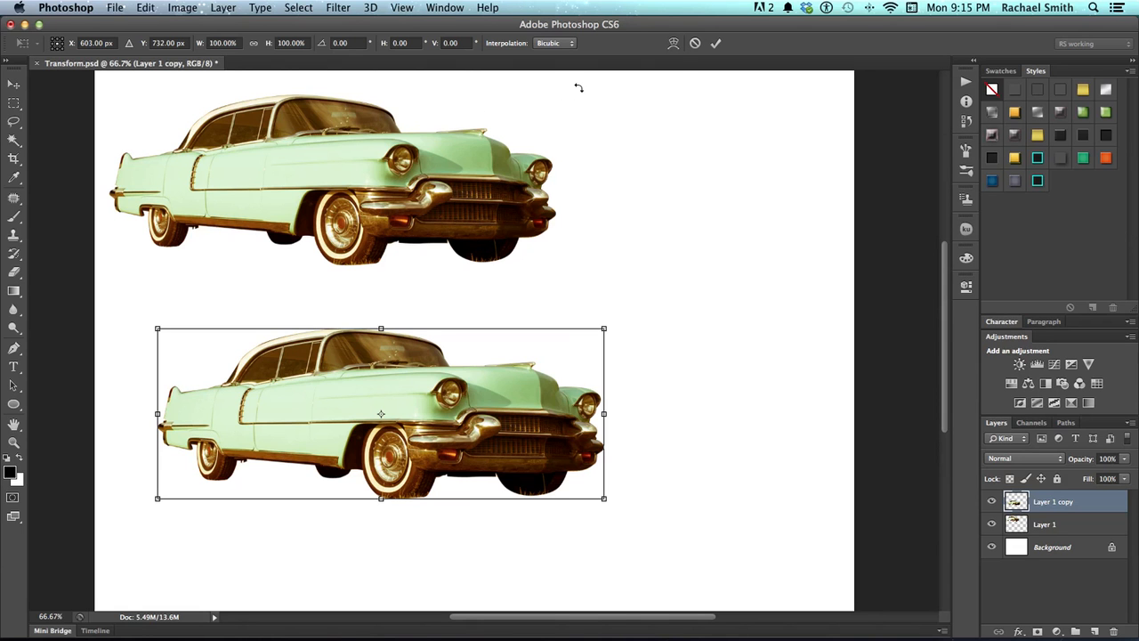
click(674, 43)
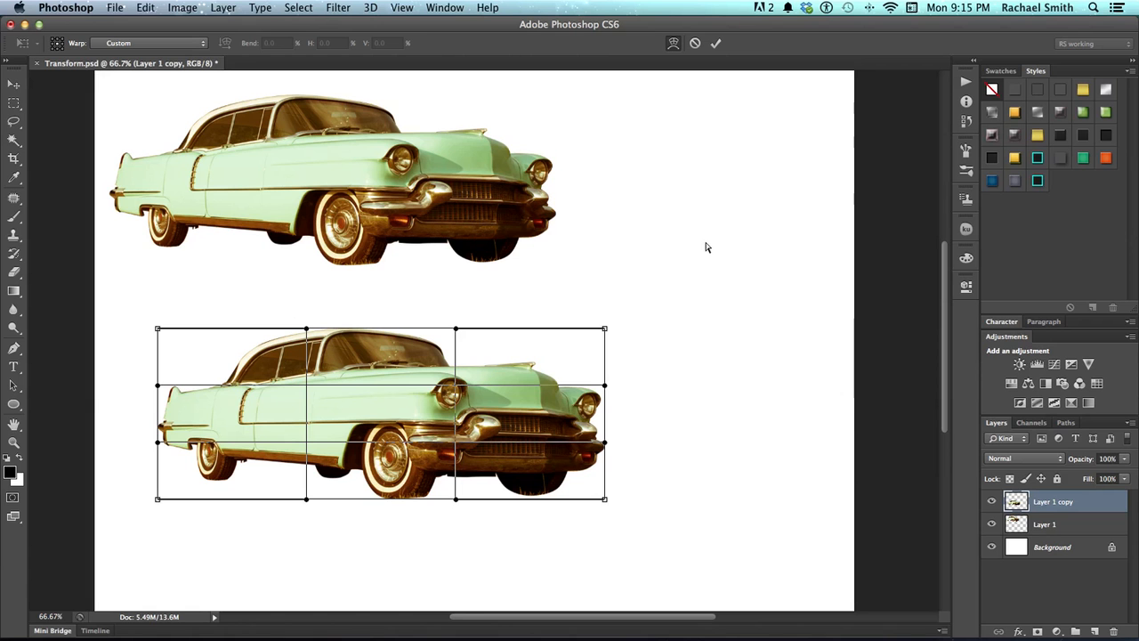
click(176, 46)
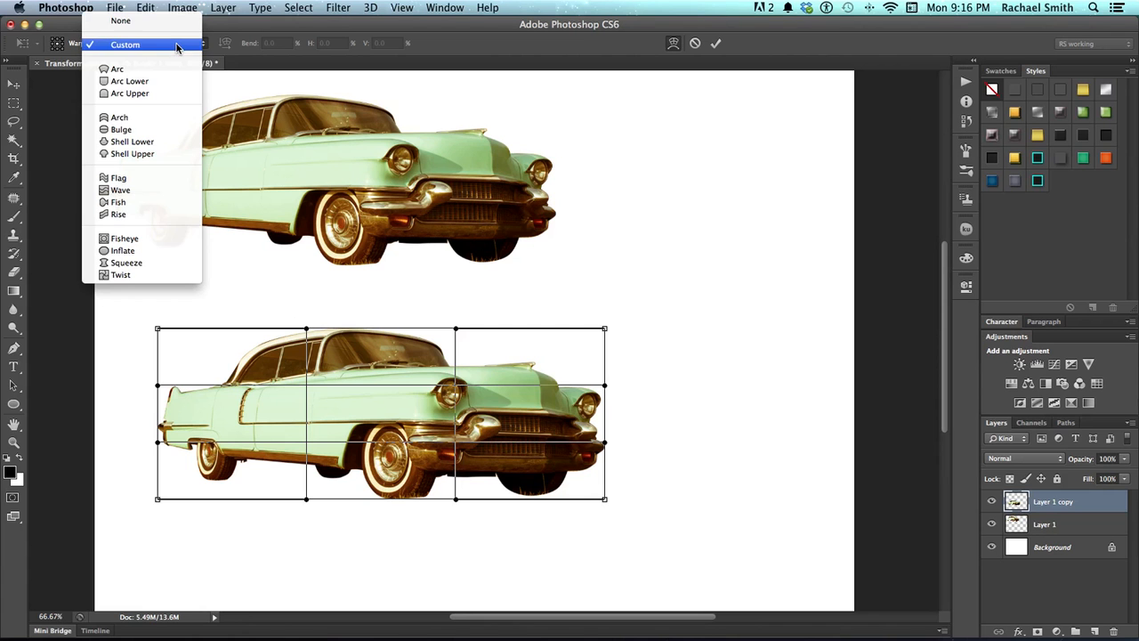
click(108, 69)
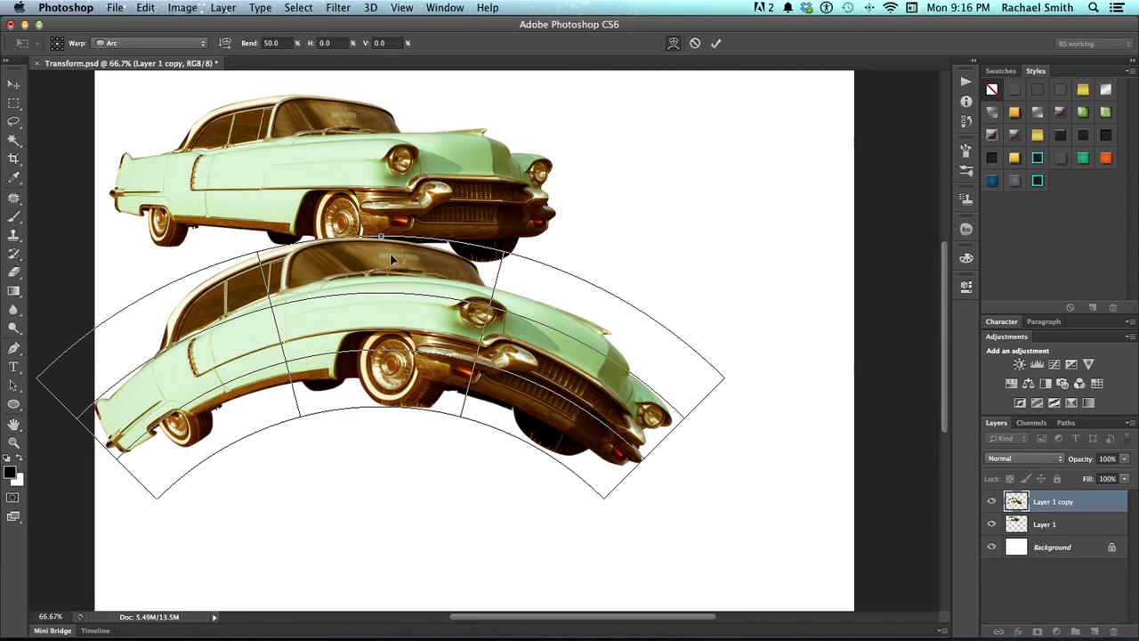
drag(381, 238, 381, 306)
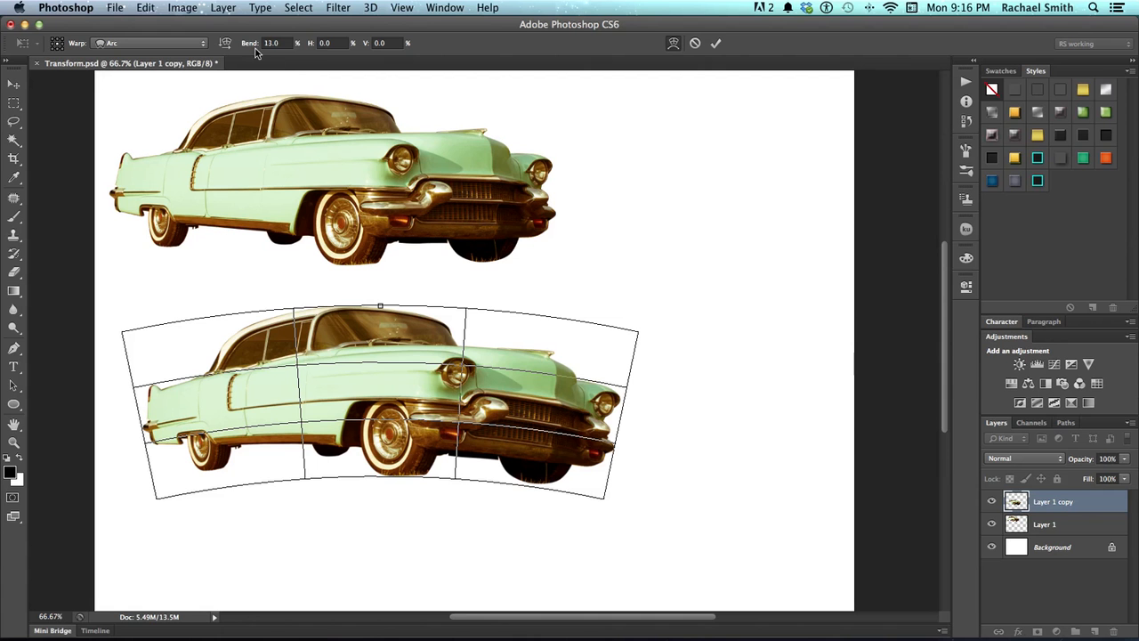
drag(255, 47, 322, 48)
- Change the duplicate's warp style to Wave, and turn it into an editable Custom mesh
click(189, 43)
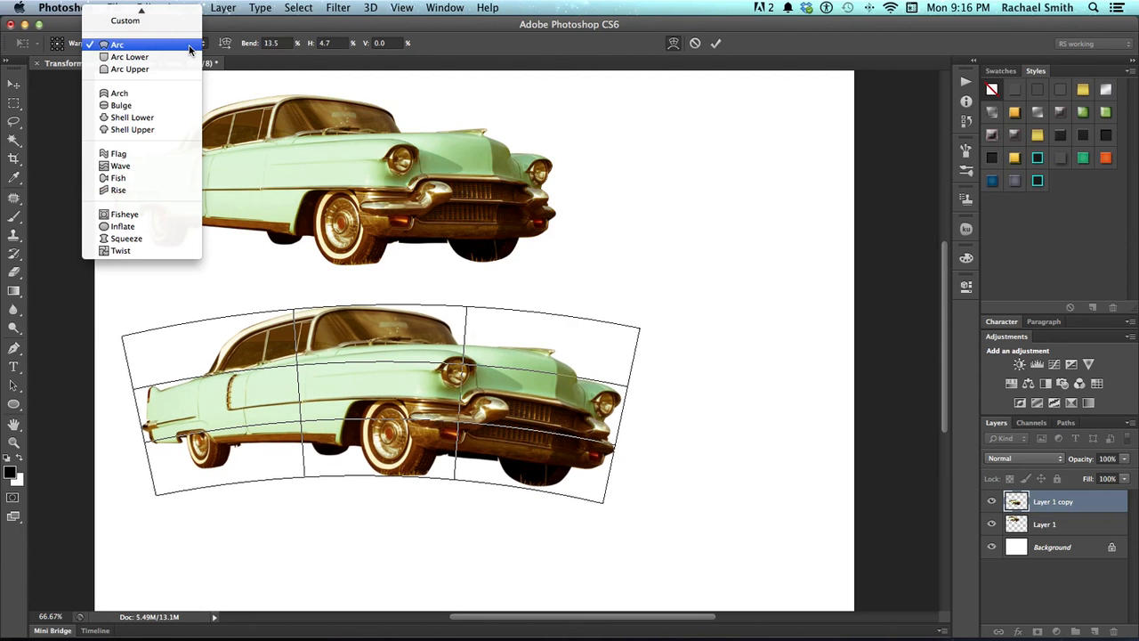
click(183, 166)
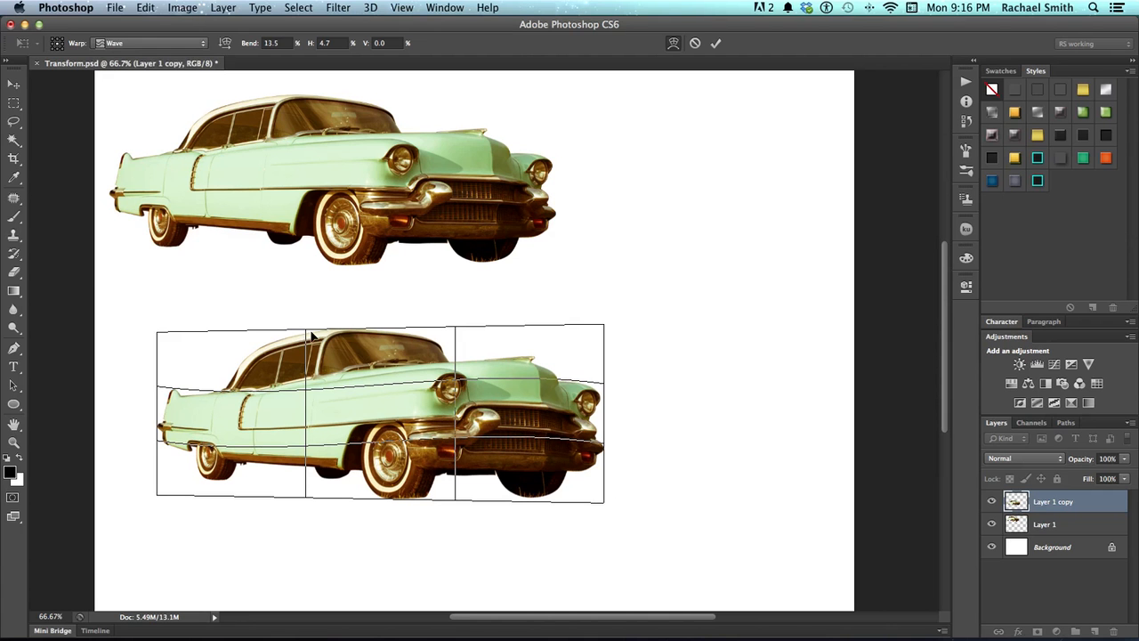
click(147, 43)
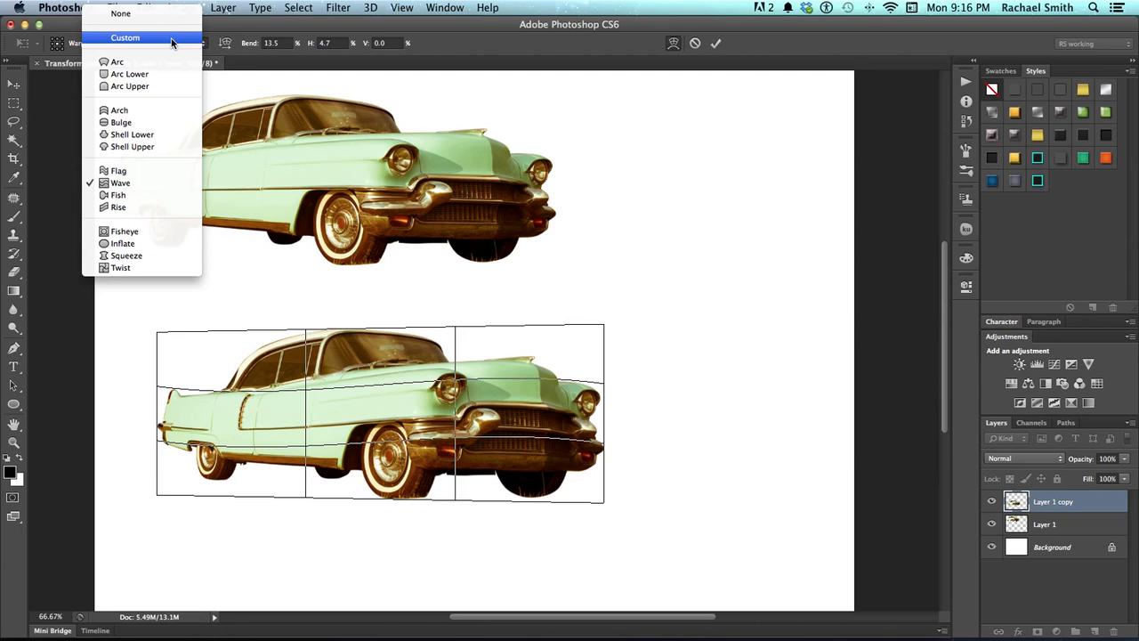
click(172, 39)
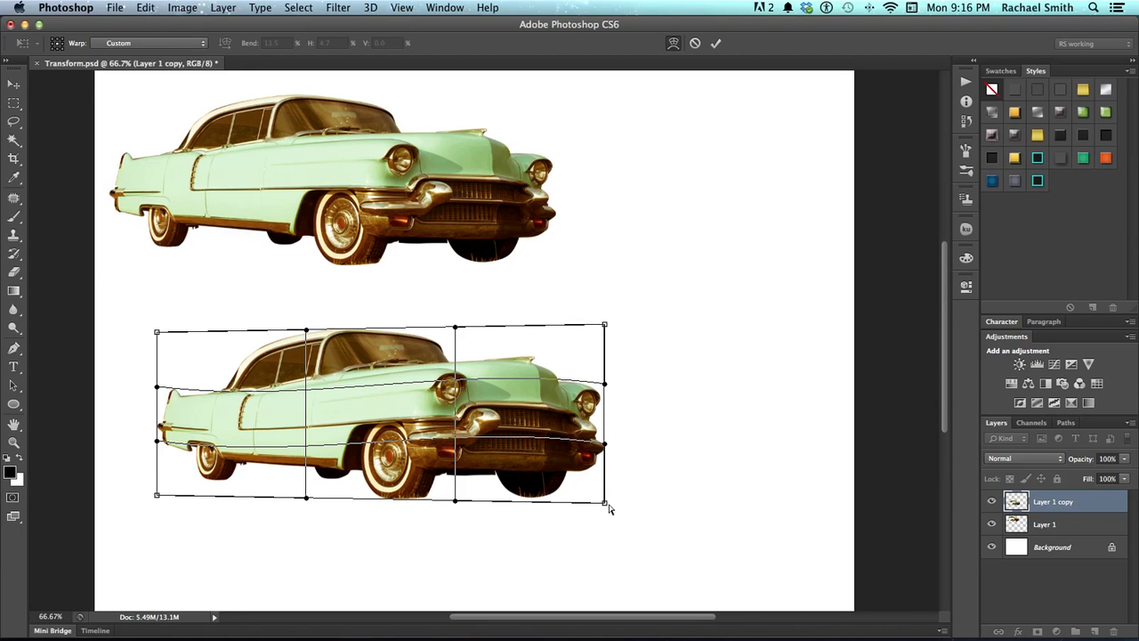
- Pull the two front corners and the front edge of the warp mesh inward to compress the car's front
drag(604, 505, 540, 478)
drag(605, 325, 513, 331)
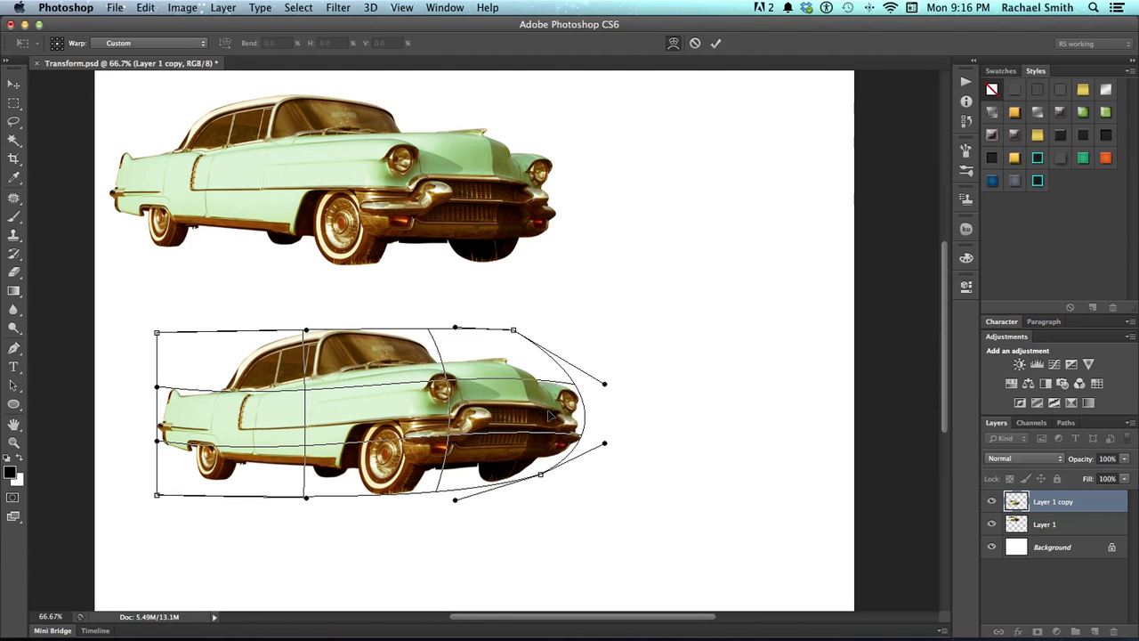
drag(585, 414, 506, 412)
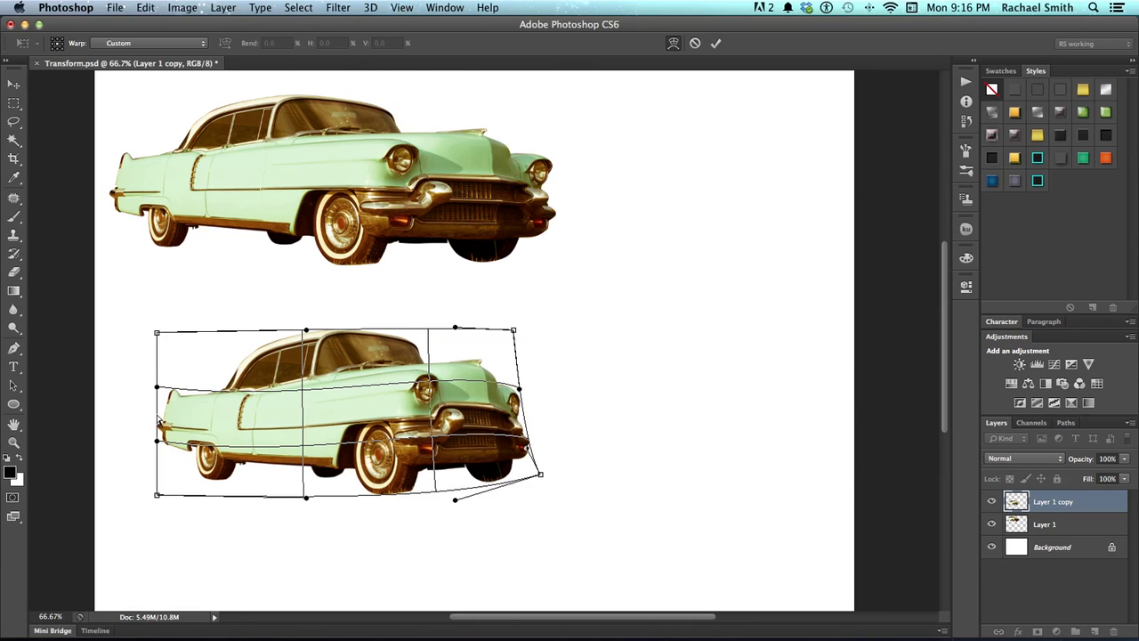
- Push the rear edge and rear corners of the warp mesh inward to shrink the tail, and bulge the bottom edge slightly downward
drag(156, 416, 189, 426)
drag(169, 345, 189, 389)
drag(201, 452, 210, 418)
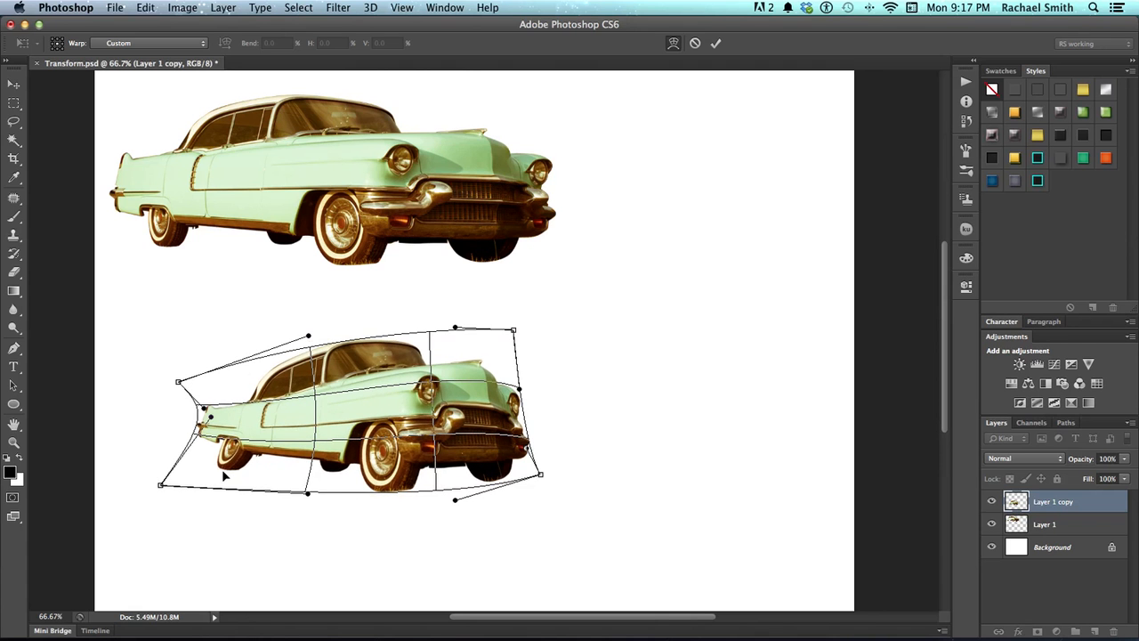
drag(161, 486, 208, 465)
drag(414, 489, 415, 500)
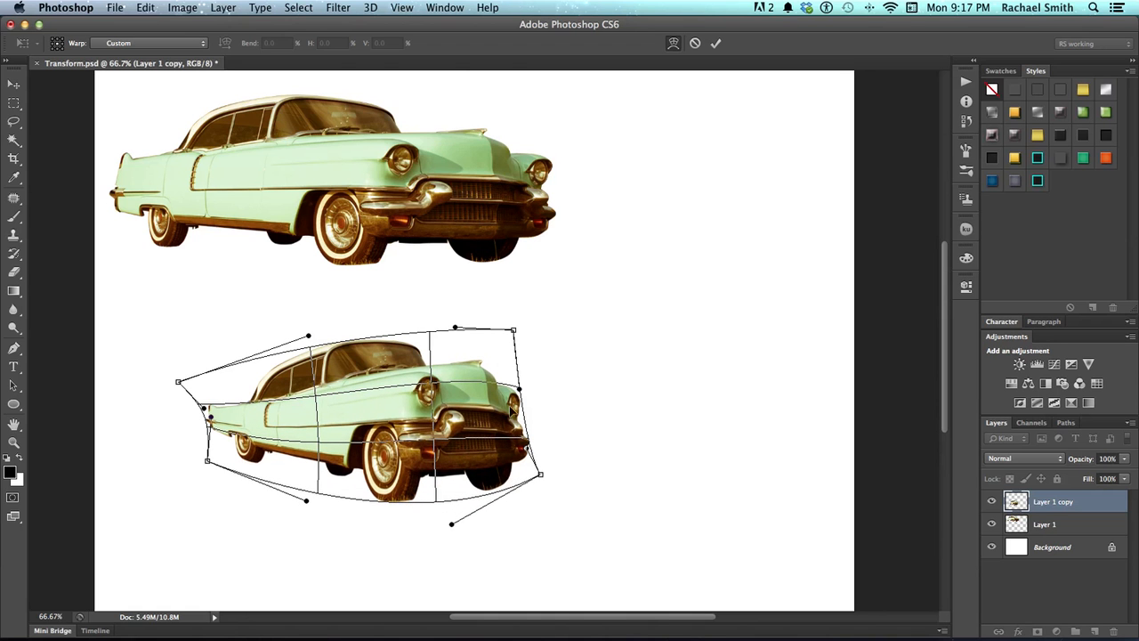
- Fine-tune the warp mesh around the car's front, tail, hood and windshield, and apply the warp
drag(511, 376, 522, 378)
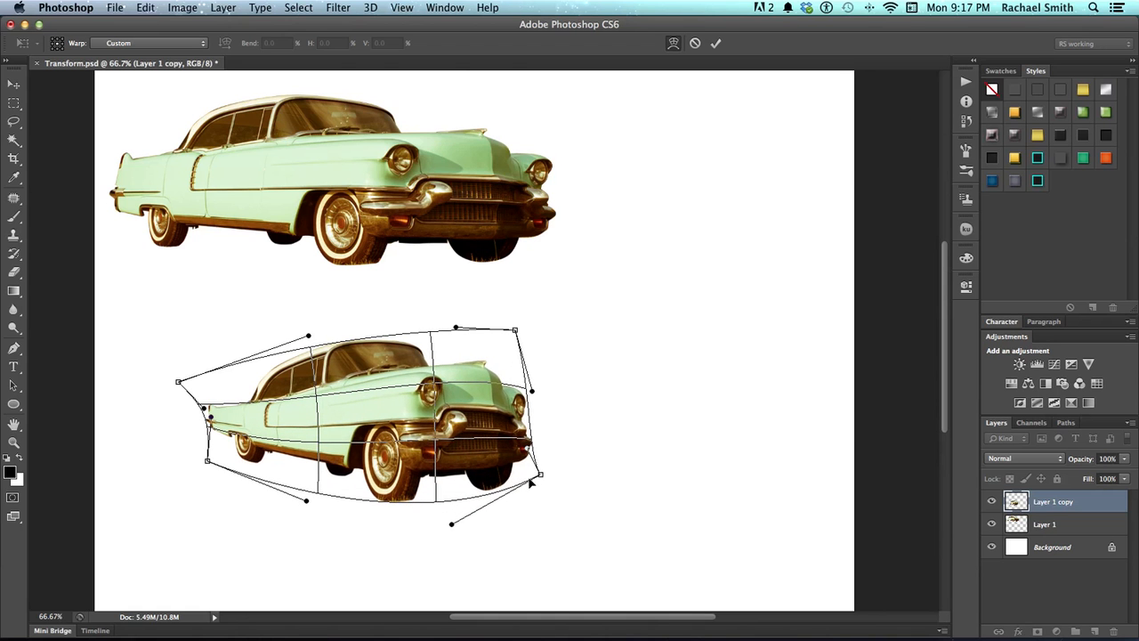
drag(286, 418, 248, 418)
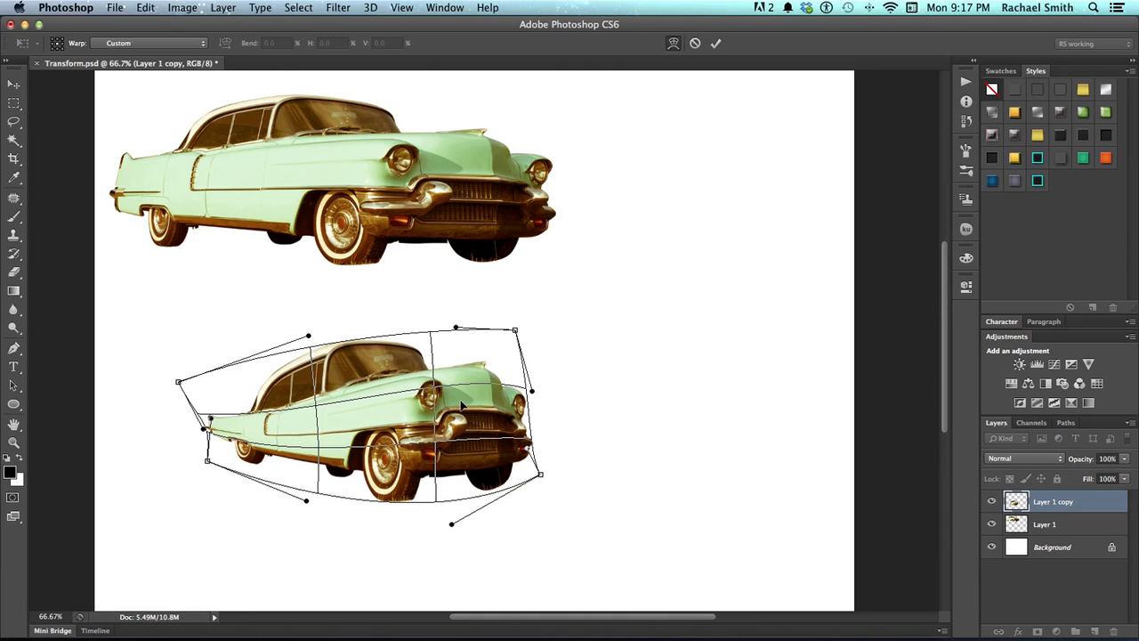
drag(483, 390, 484, 382)
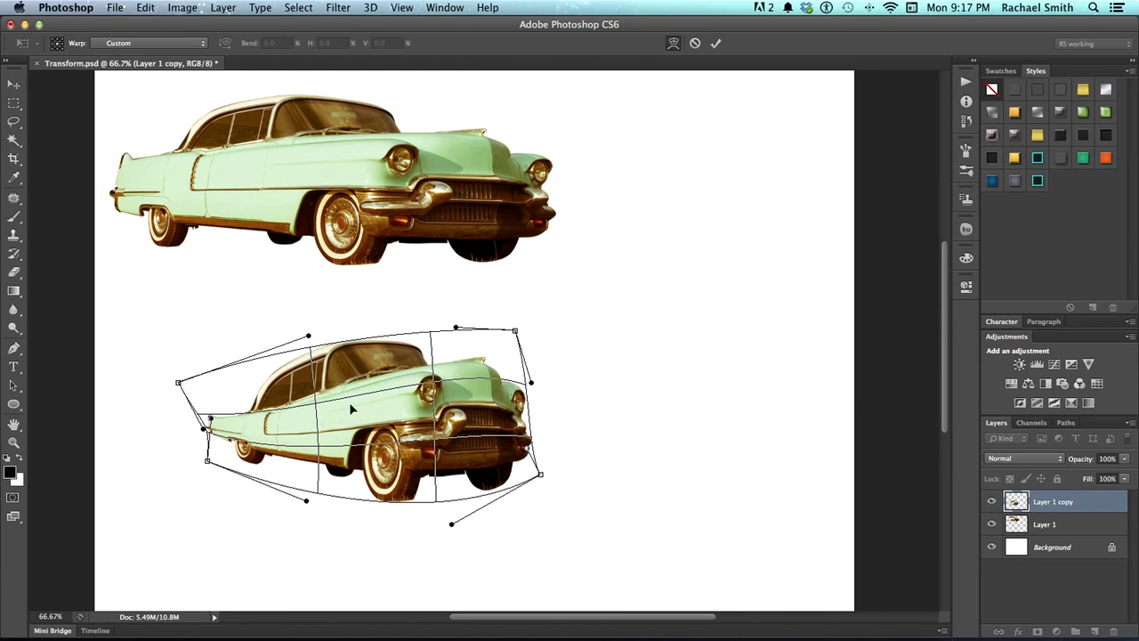
drag(397, 368, 397, 361)
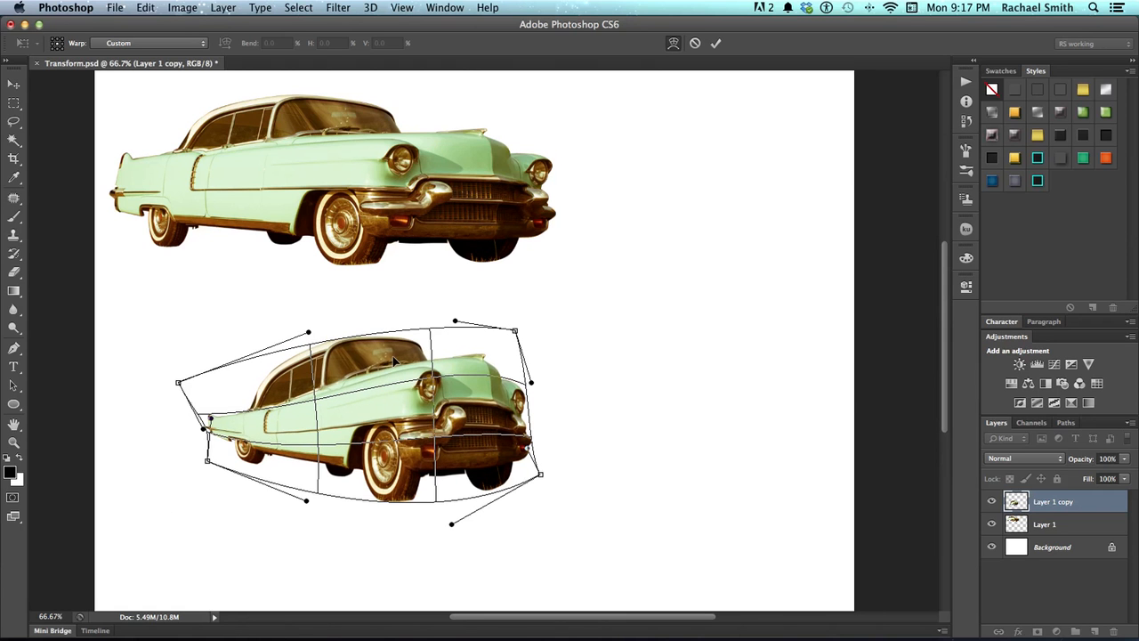
drag(488, 367, 488, 373)
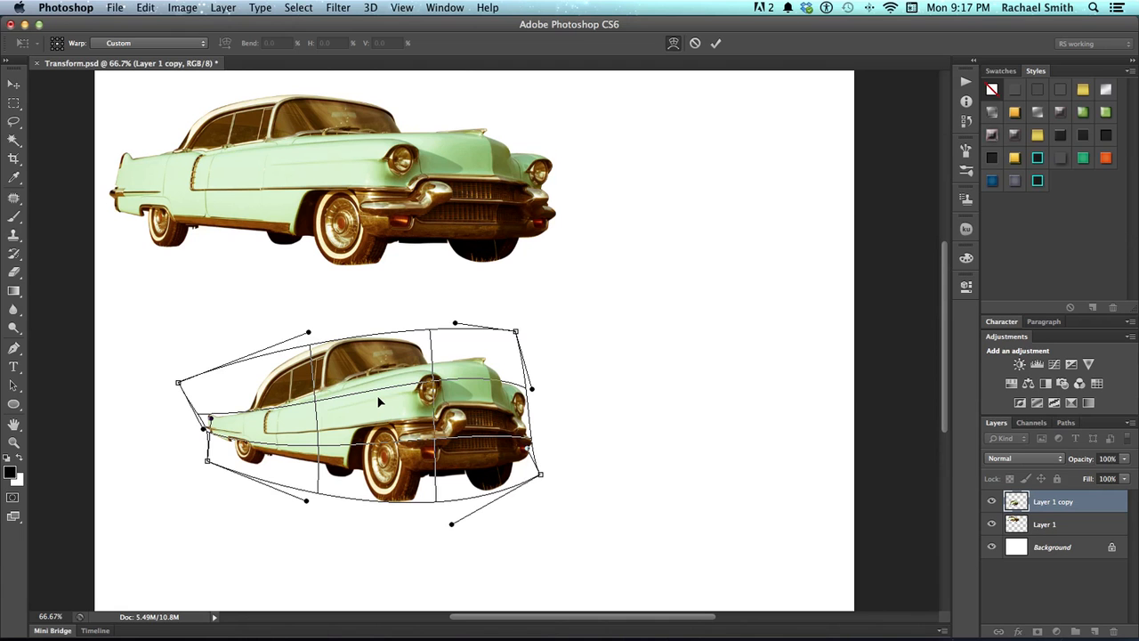
key(Return)
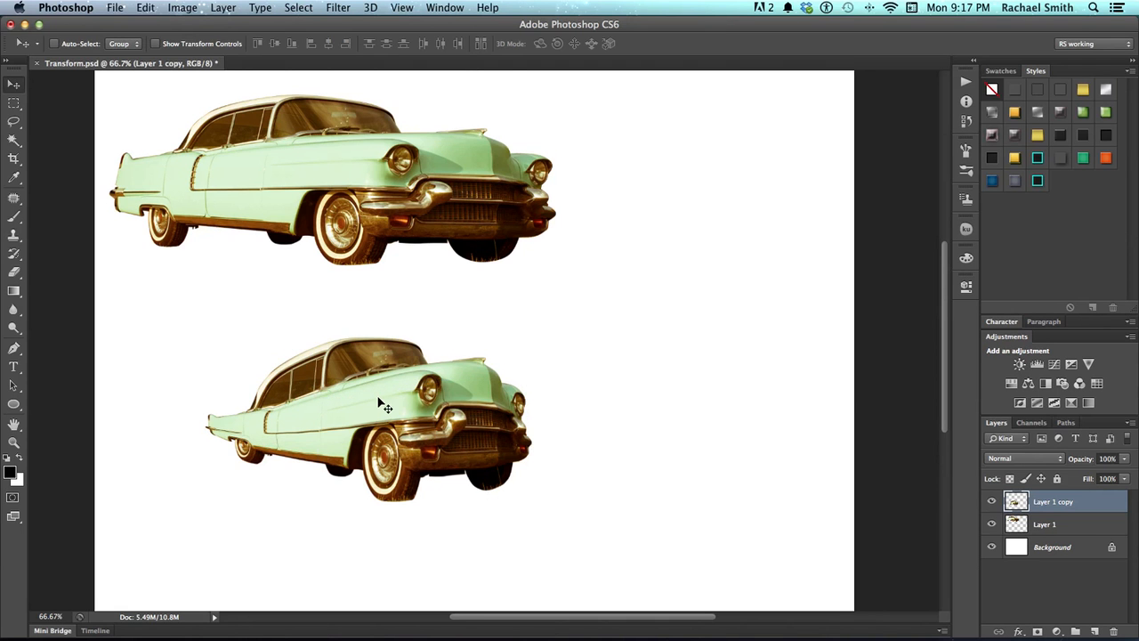
- Start a new free transform on the warped car, switch it to Warp, and close it without reshaping the mesh
key(super+t)
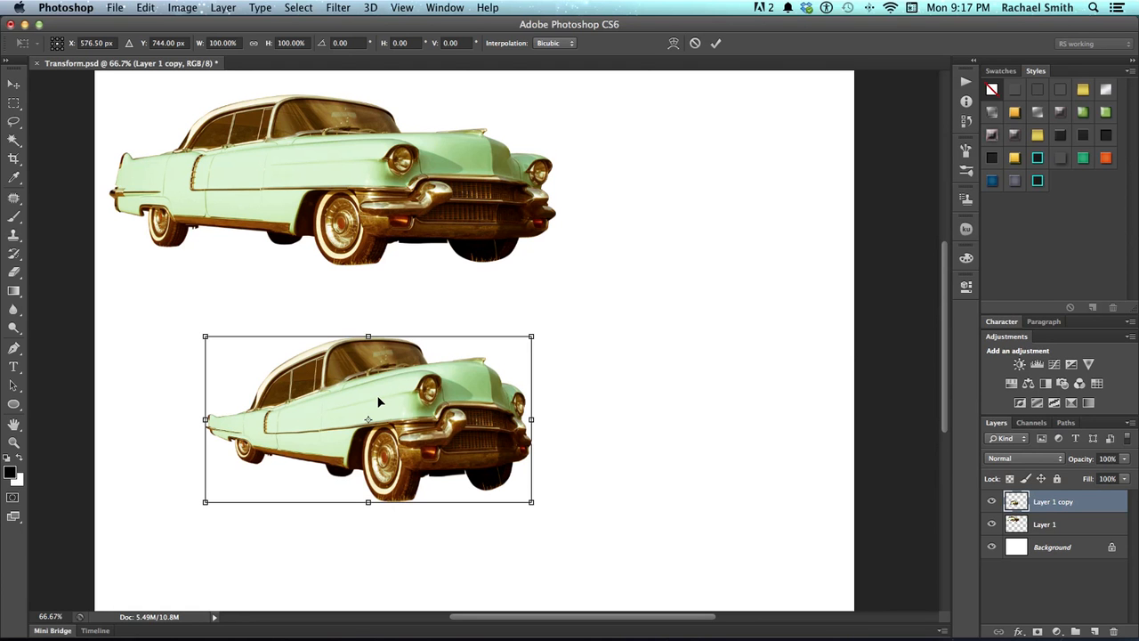
right_click(378, 403)
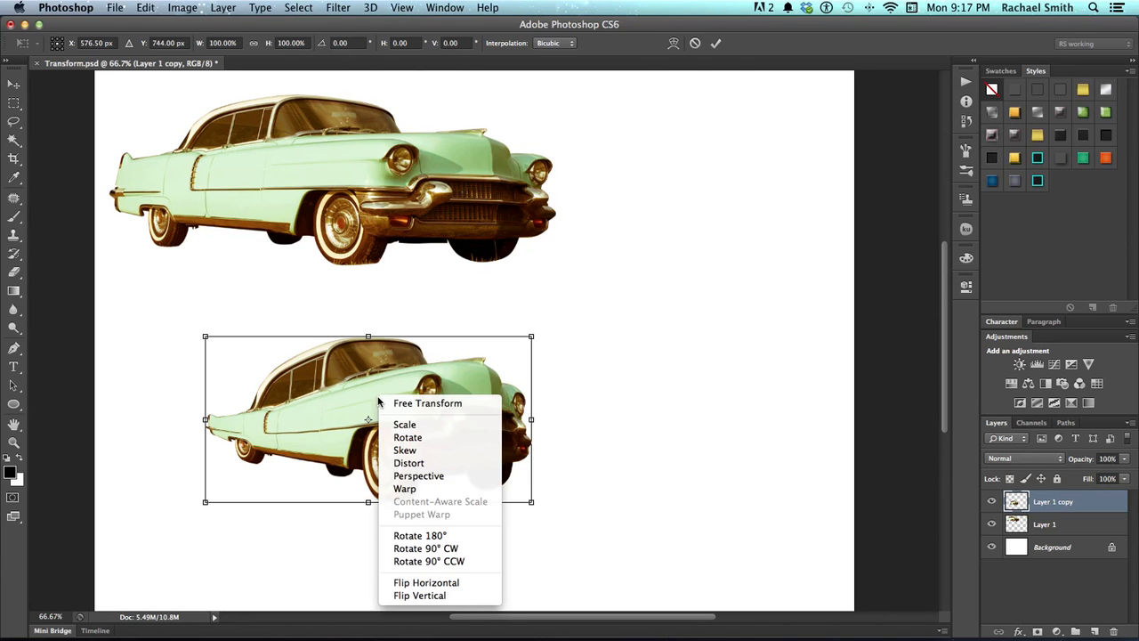
click(405, 489)
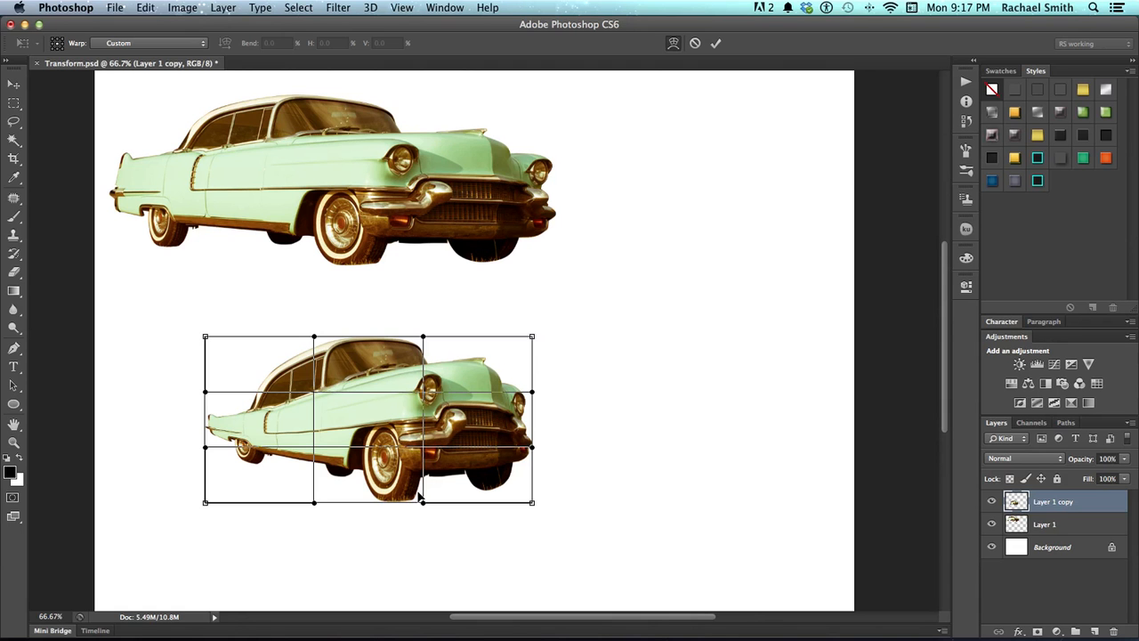
key(Return)
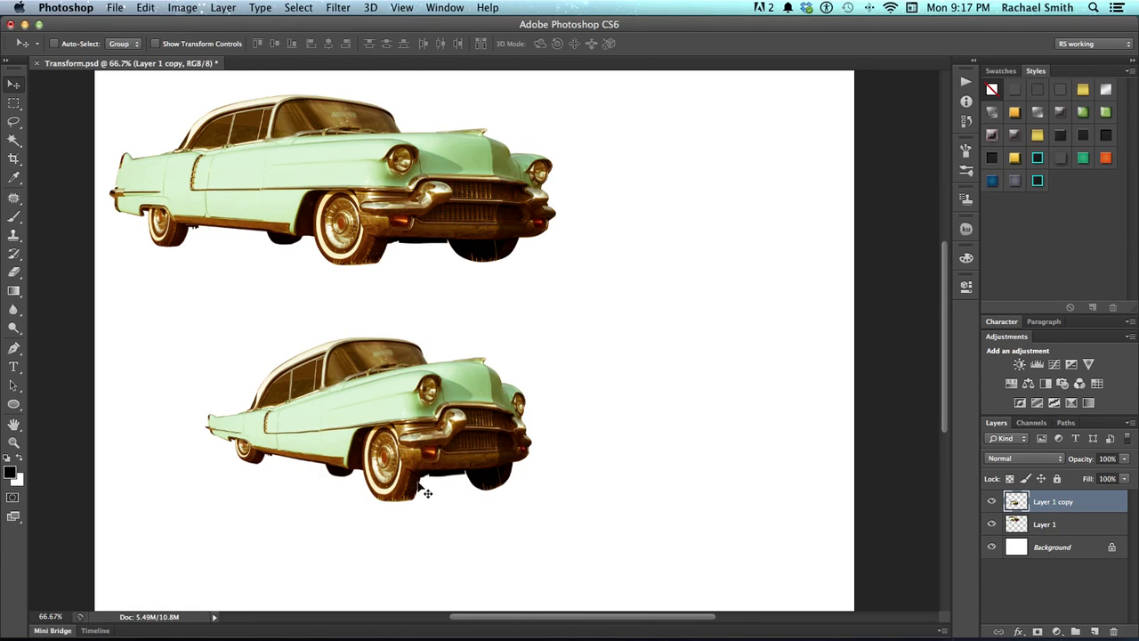
- Move the warped car up and to the left, just below the original car
drag(425, 502, 344, 406)
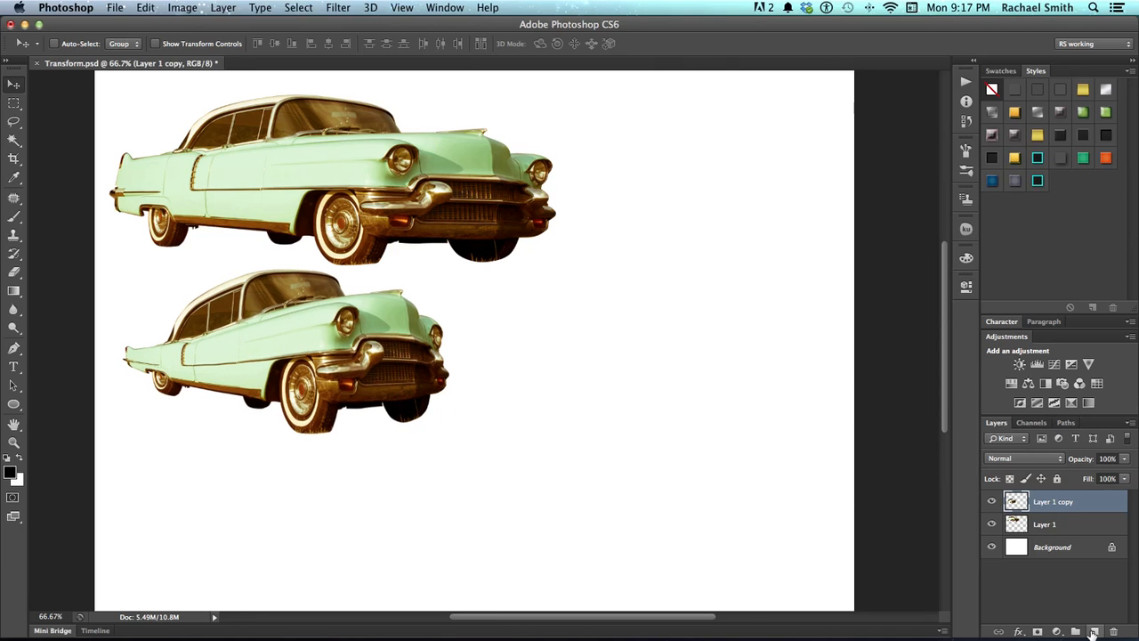
- Create a new layer and add a small black circle below the warped car, and clear the selection
click(1093, 632)
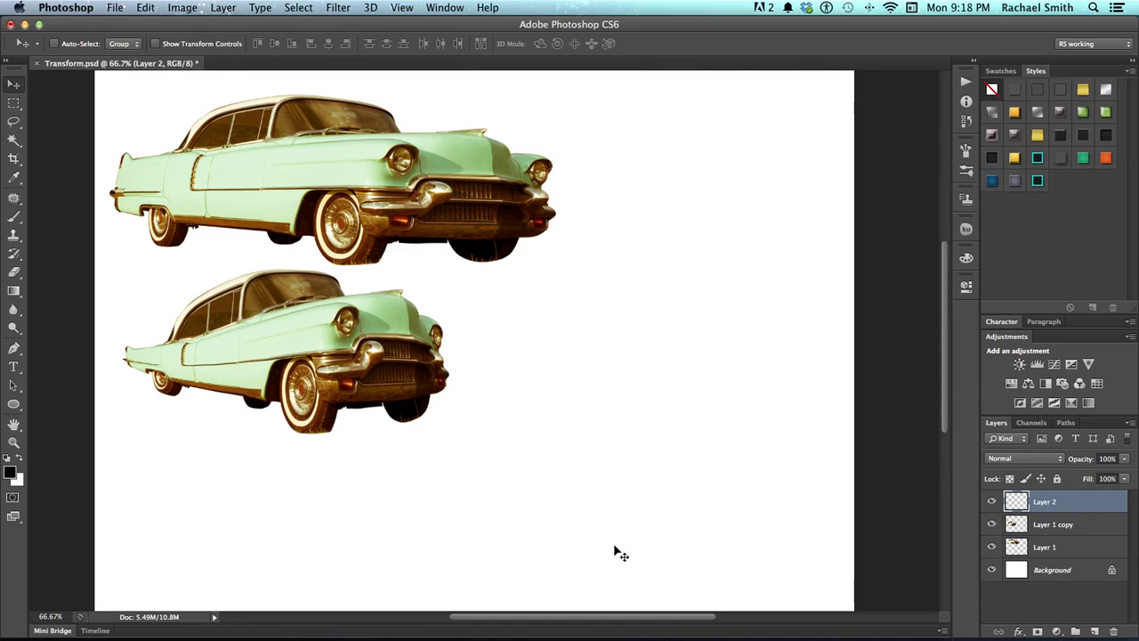
key(m)
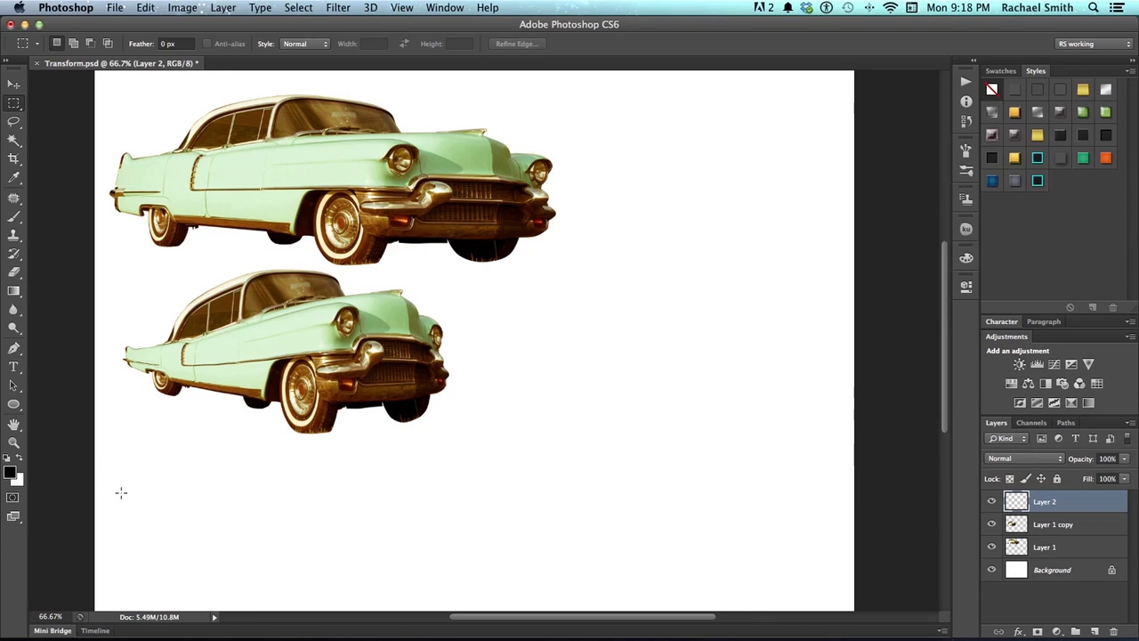
drag(13, 103, 89, 113)
drag(142, 478, 192, 524)
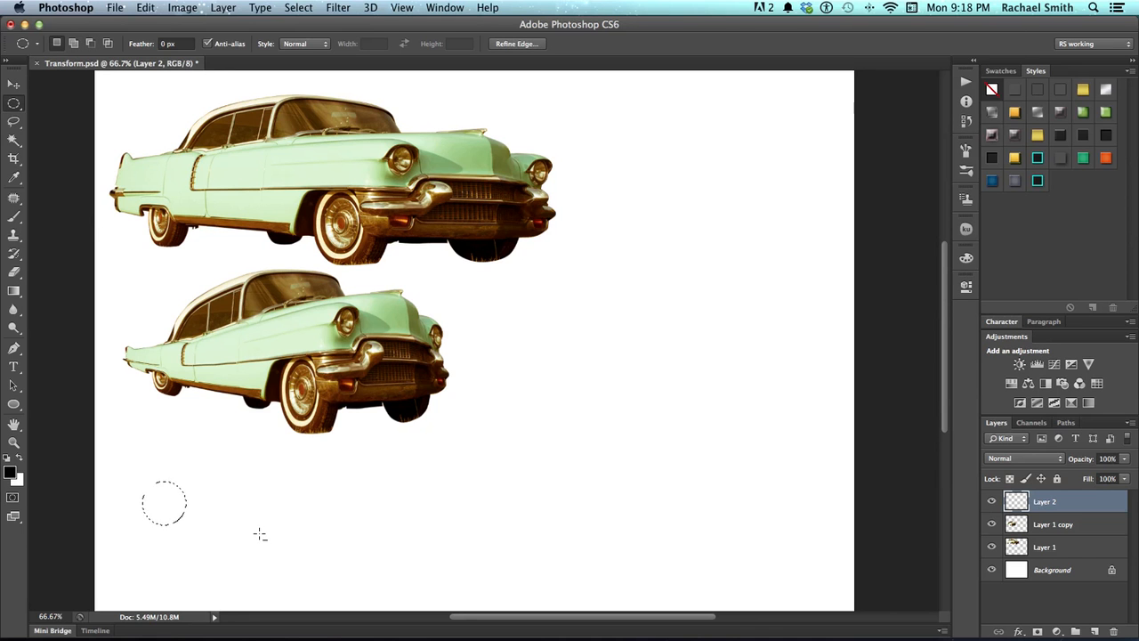
key(alt+BackSpace)
key(super+d)
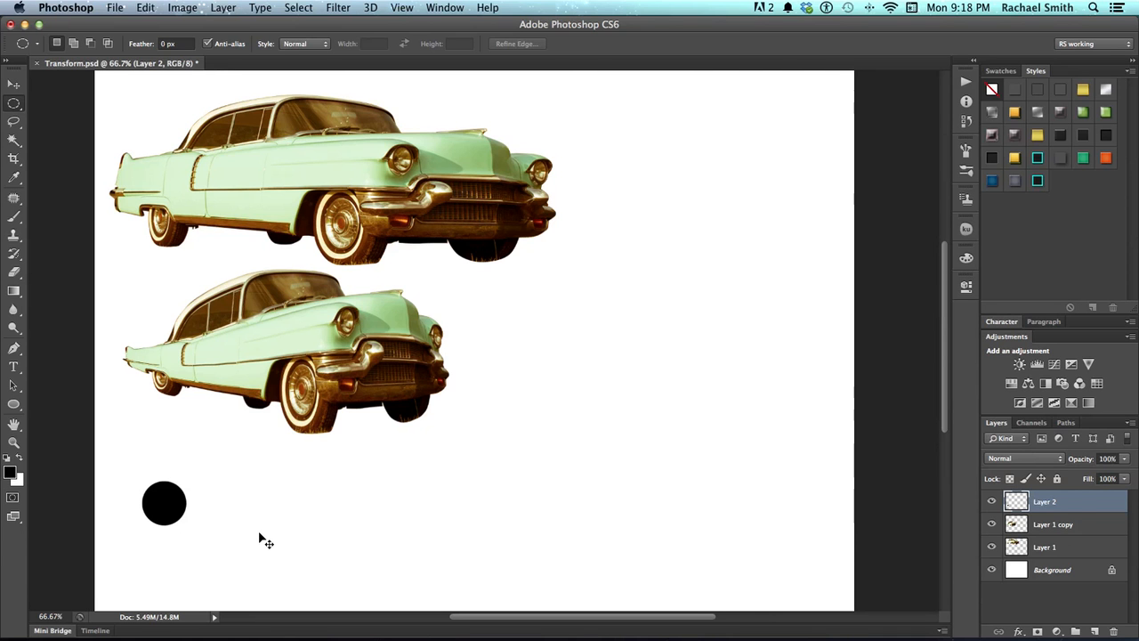
- Duplicate the circle layer and move the copy horizontally to X 285.50 px with Free Transform, applying the change
key(super+j)
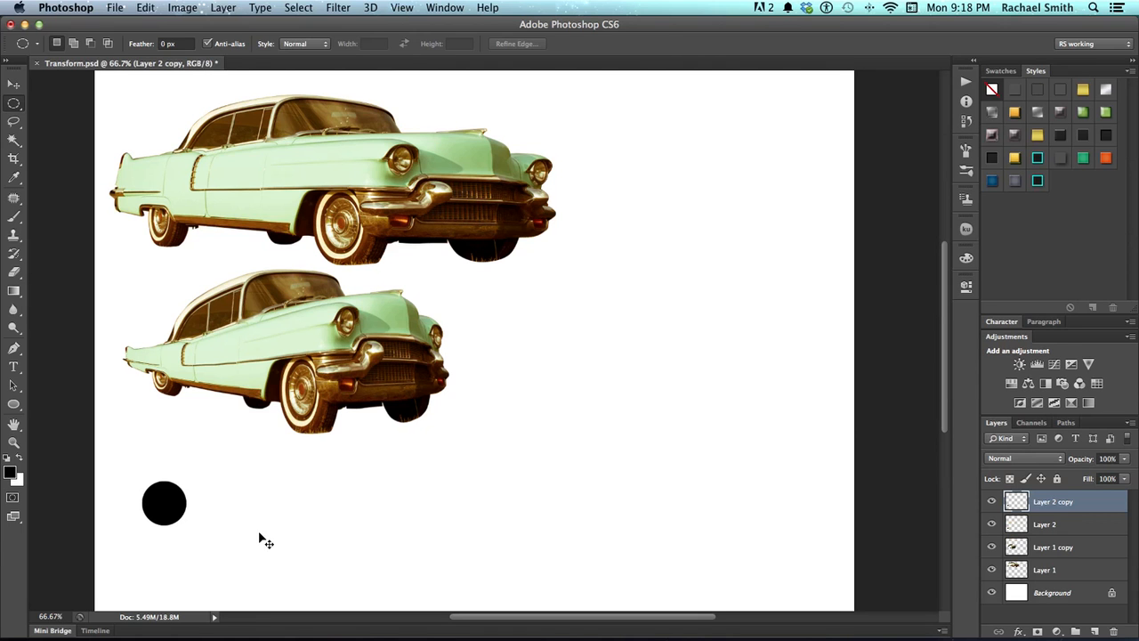
key(super+t)
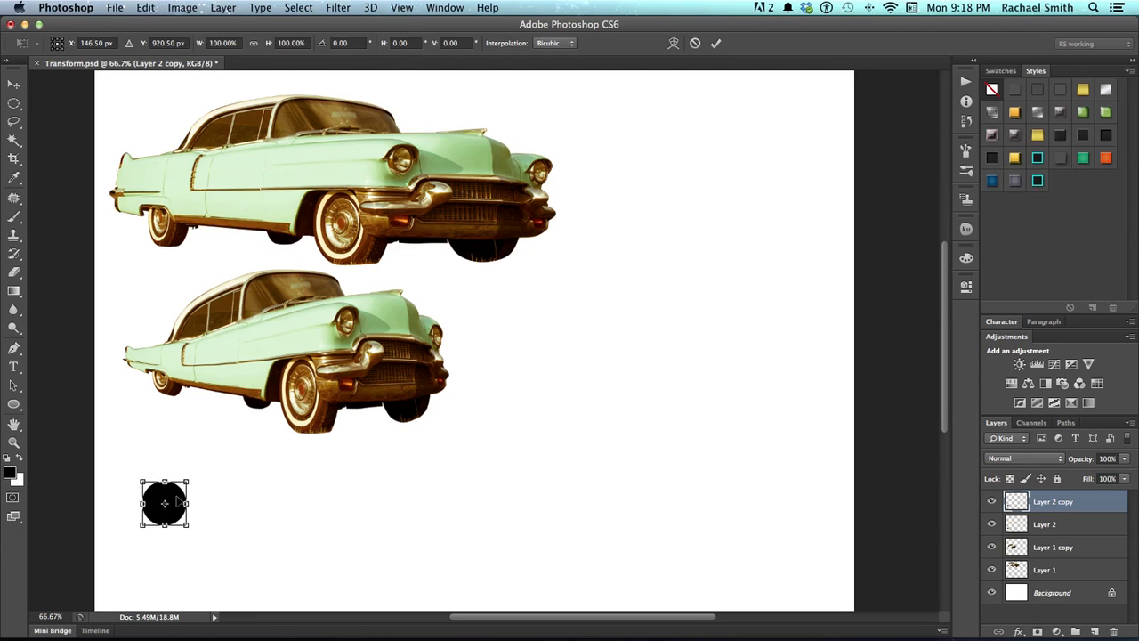
drag(180, 501, 244, 504)
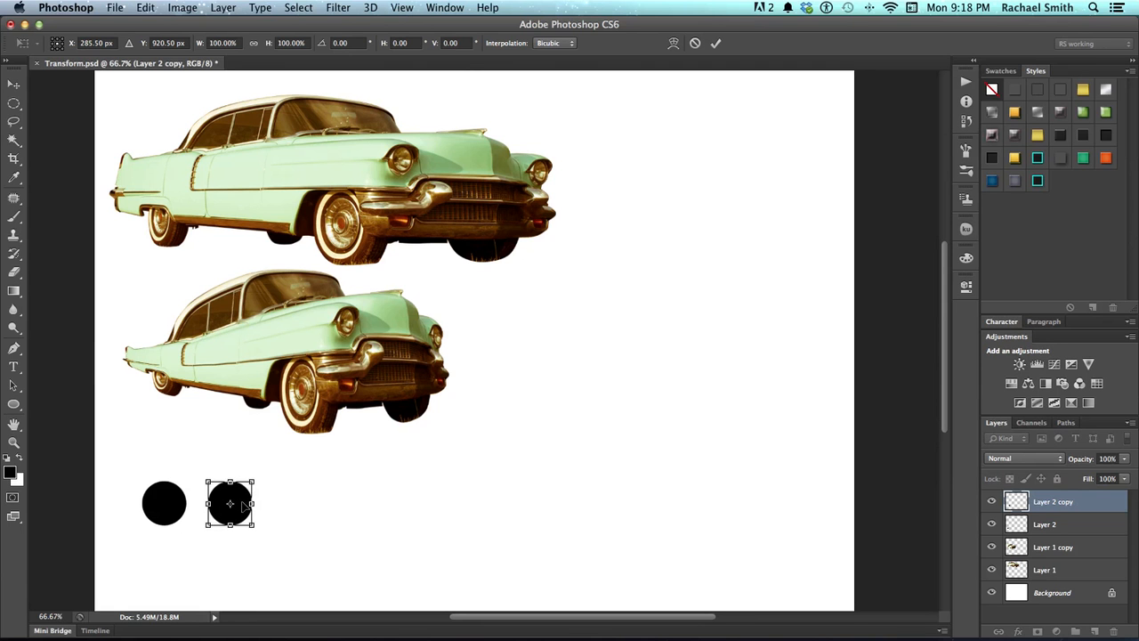
key(Return)
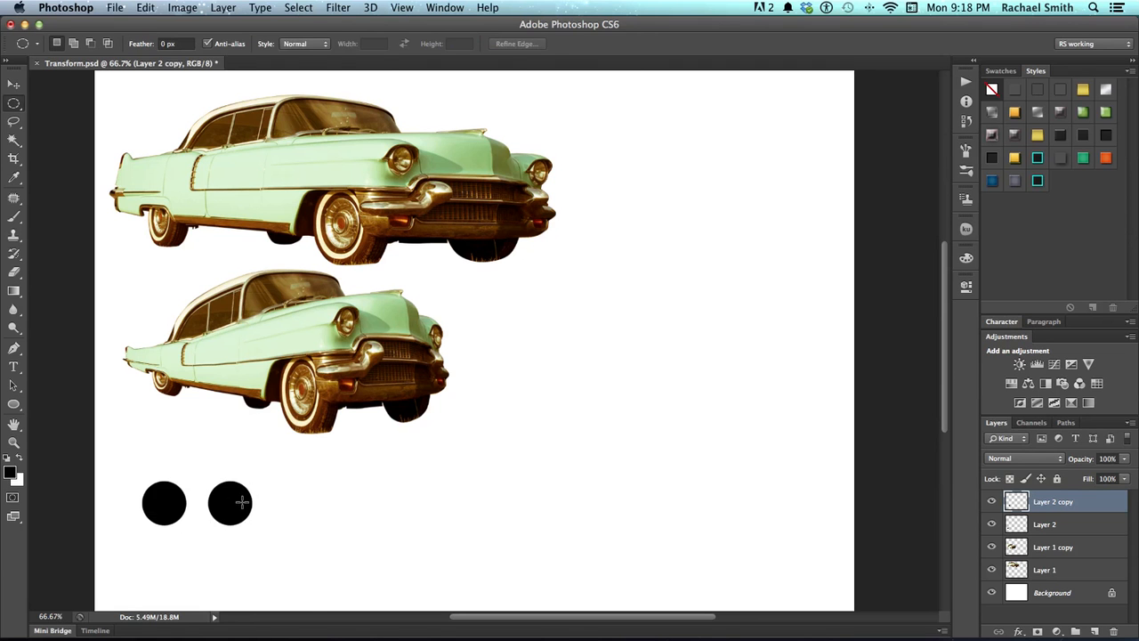
- Repeat the last transform on new copies six times to extend the row to eight evenly spaced circles
click(147, 8)
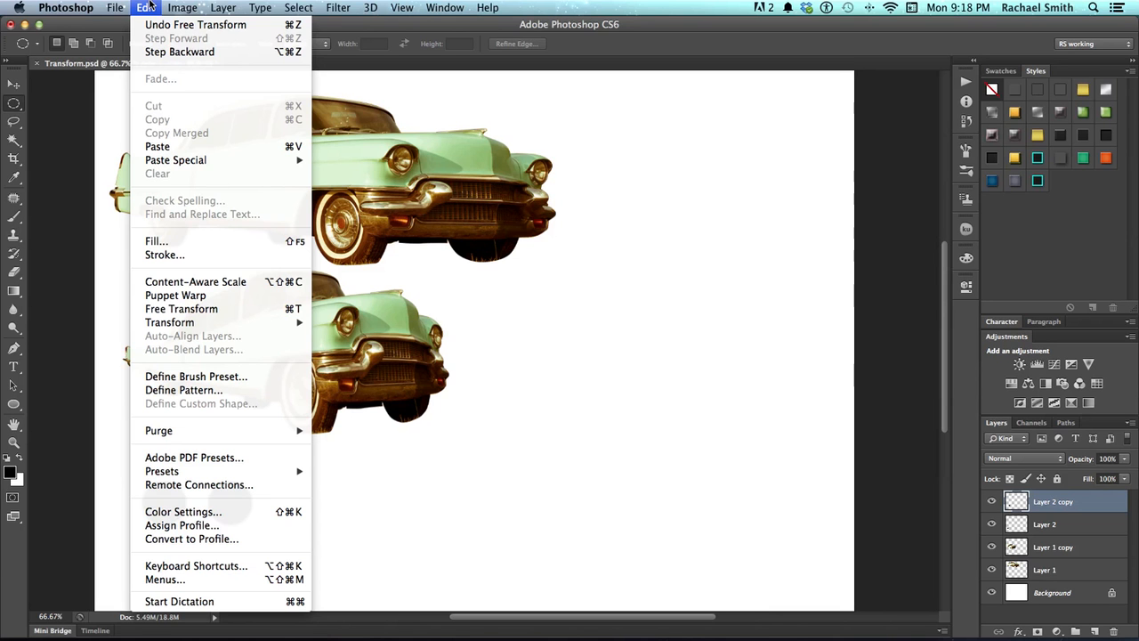
click(148, 6)
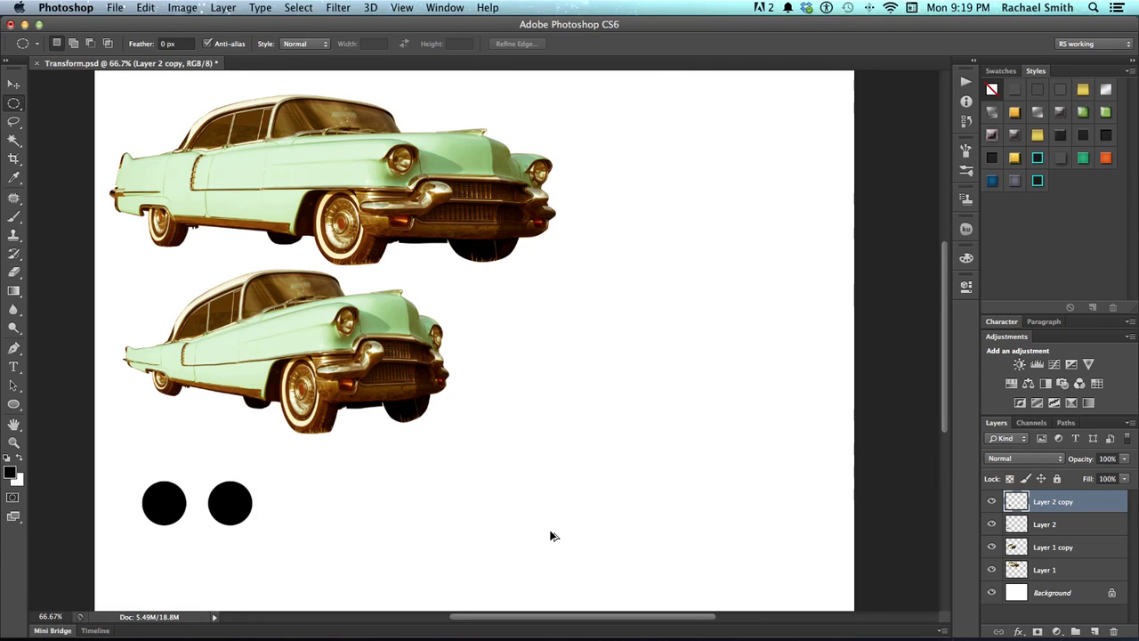
key(super+alt+shift+t)
key(super+alt+shift+t)
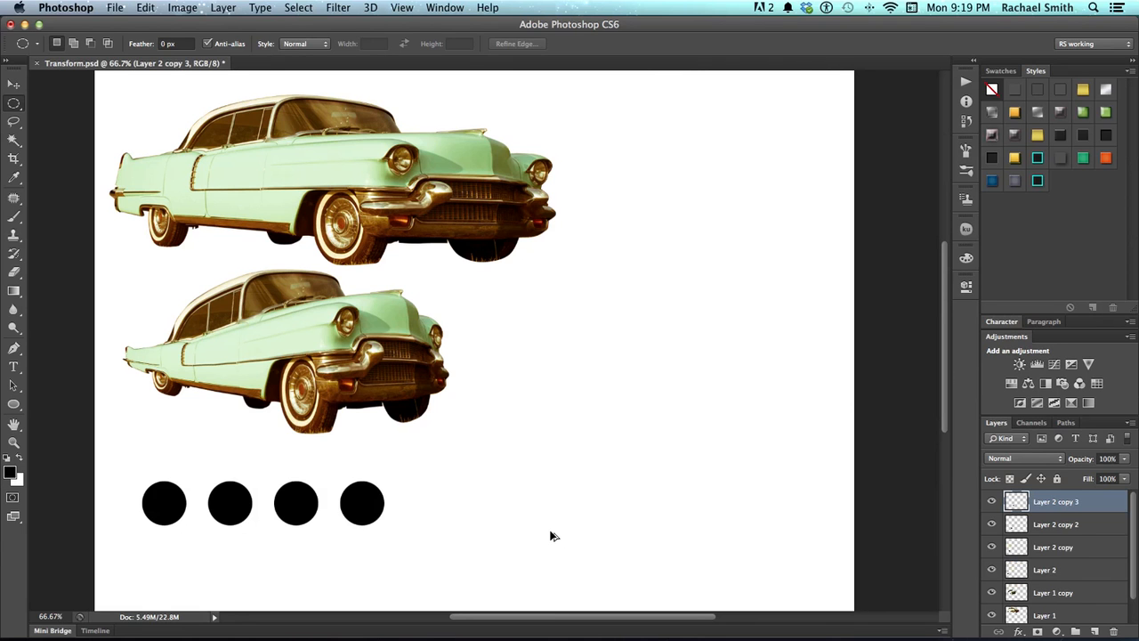
key(super+alt+shift+t)
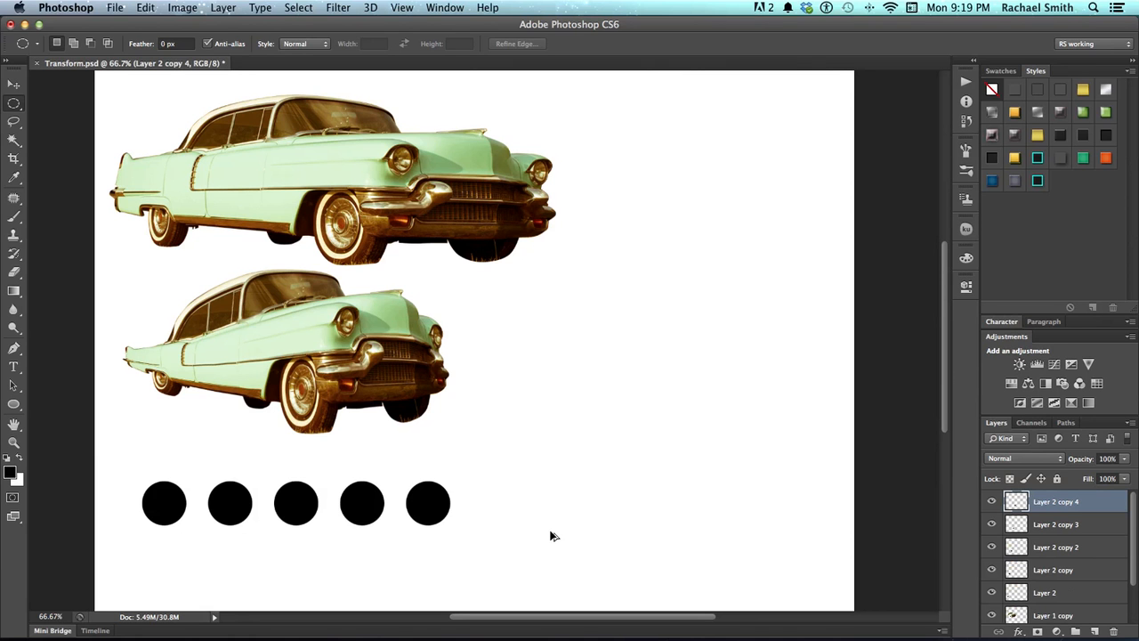
key(super+alt+shift+t)
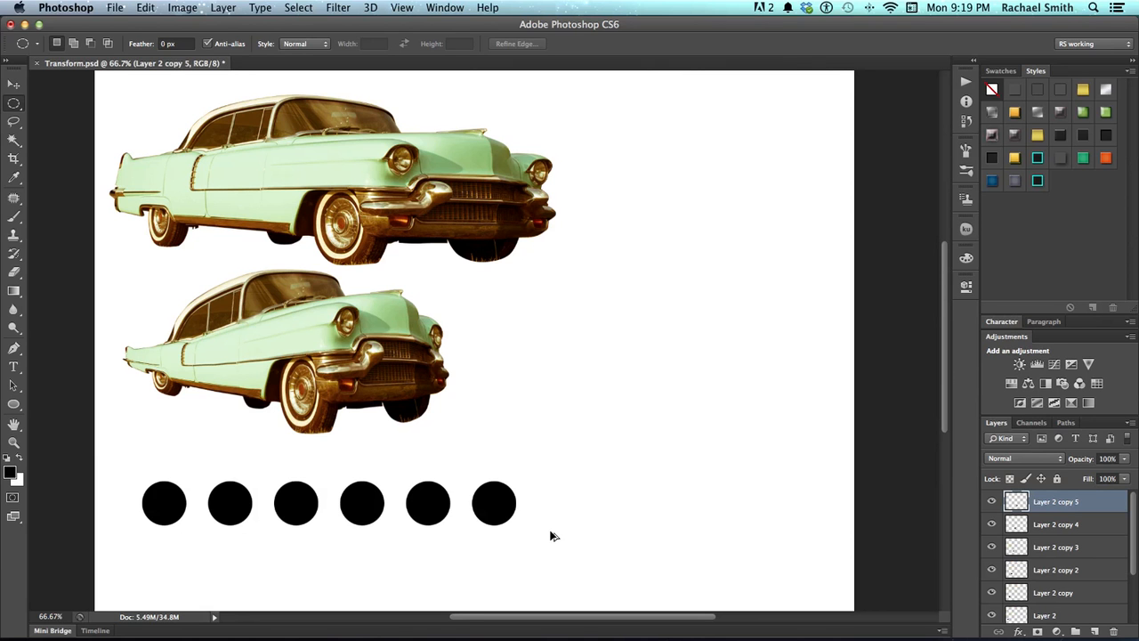
key(super+alt+shift+t)
key(super+alt+shift+t)
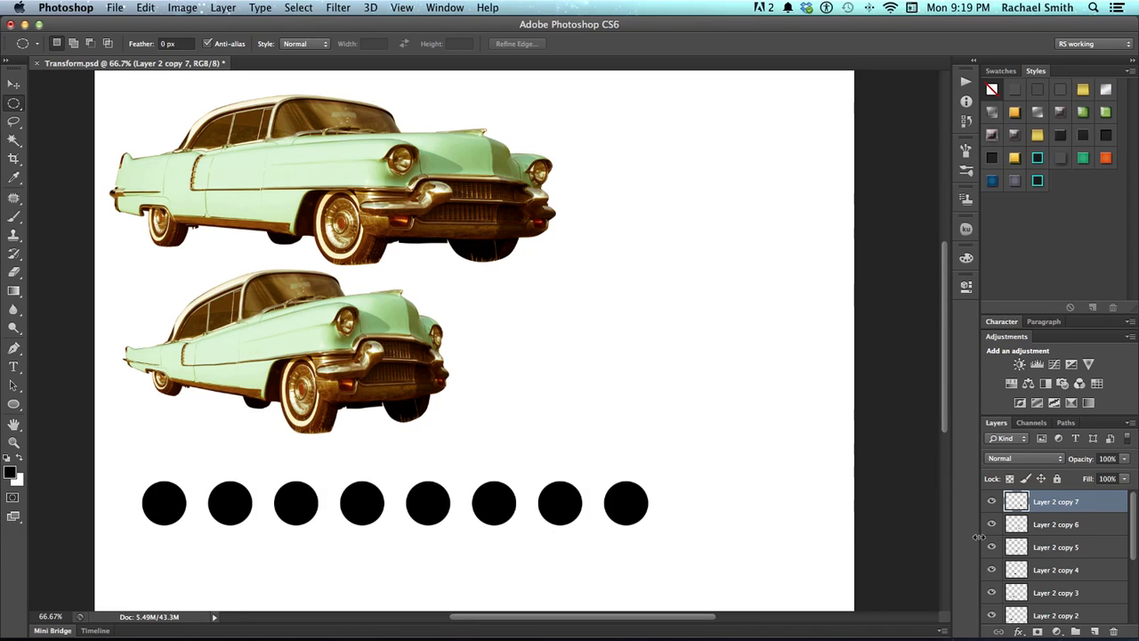
- Delete all the duplicated circle layers, keeping only the original circle
scroll(1051, 553, down, 3)
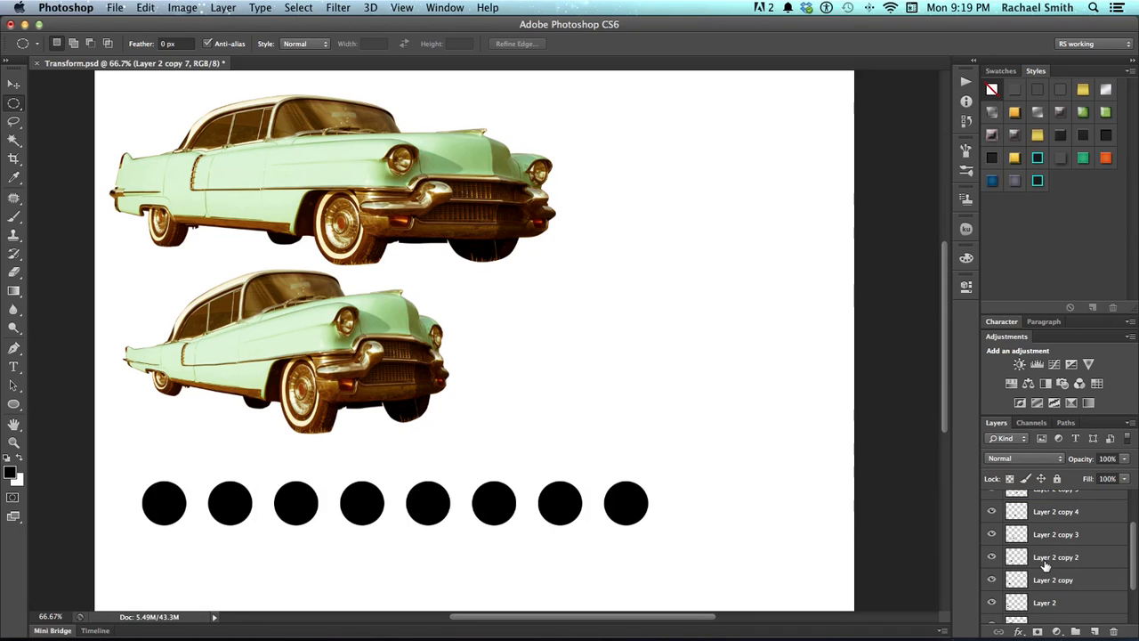
scroll(1032, 556, up, 3)
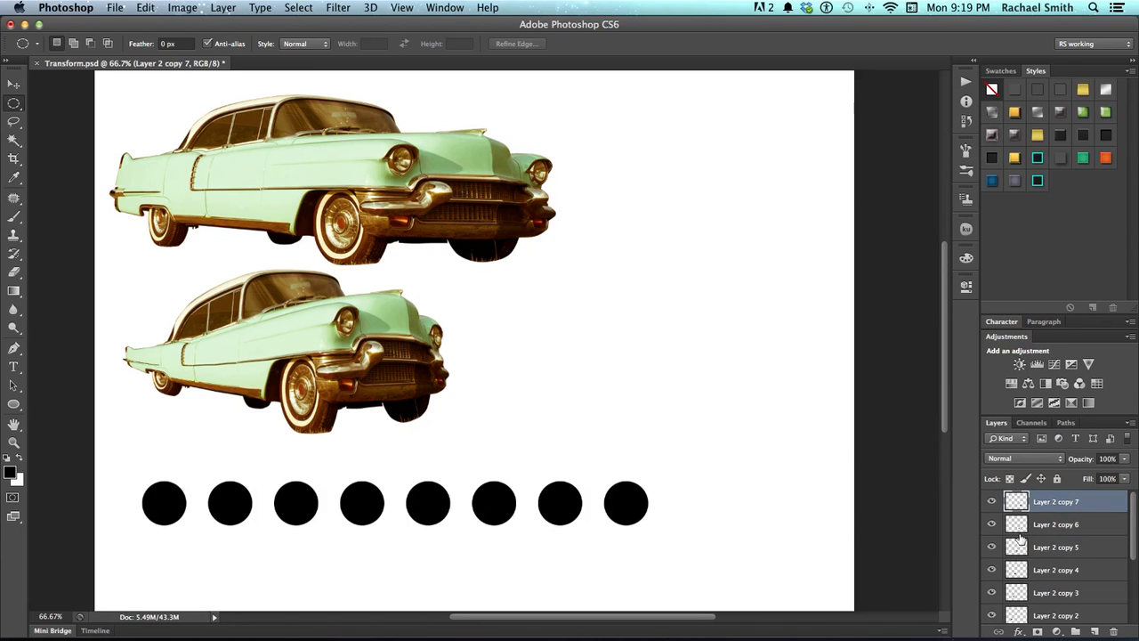
scroll(1033, 556, down, 3)
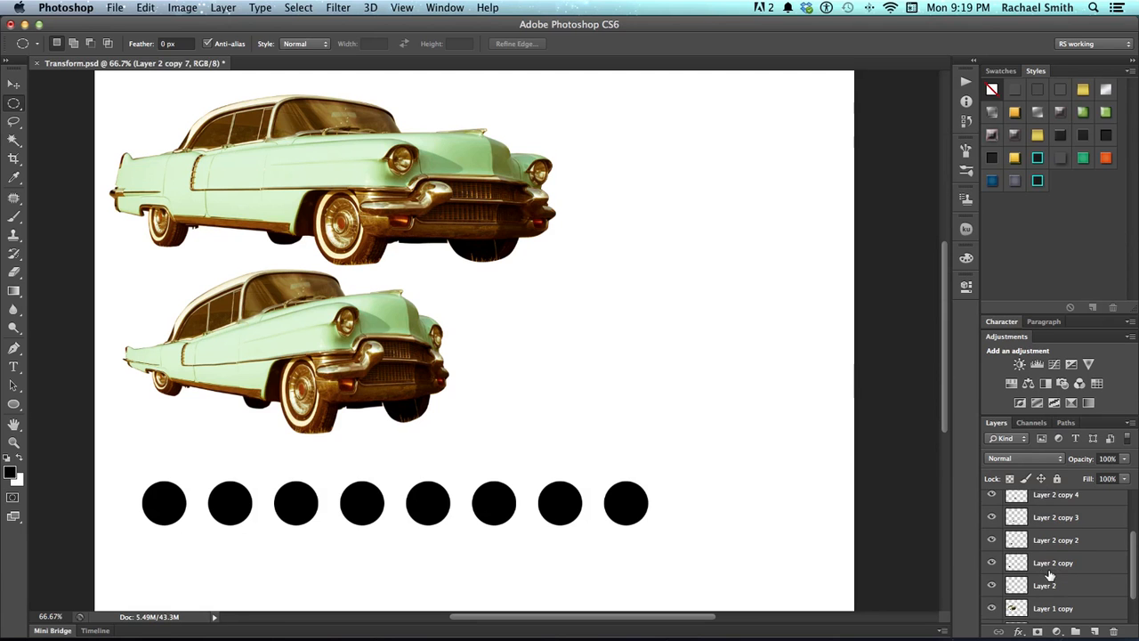
shift+click(1050, 568)
key(Delete)
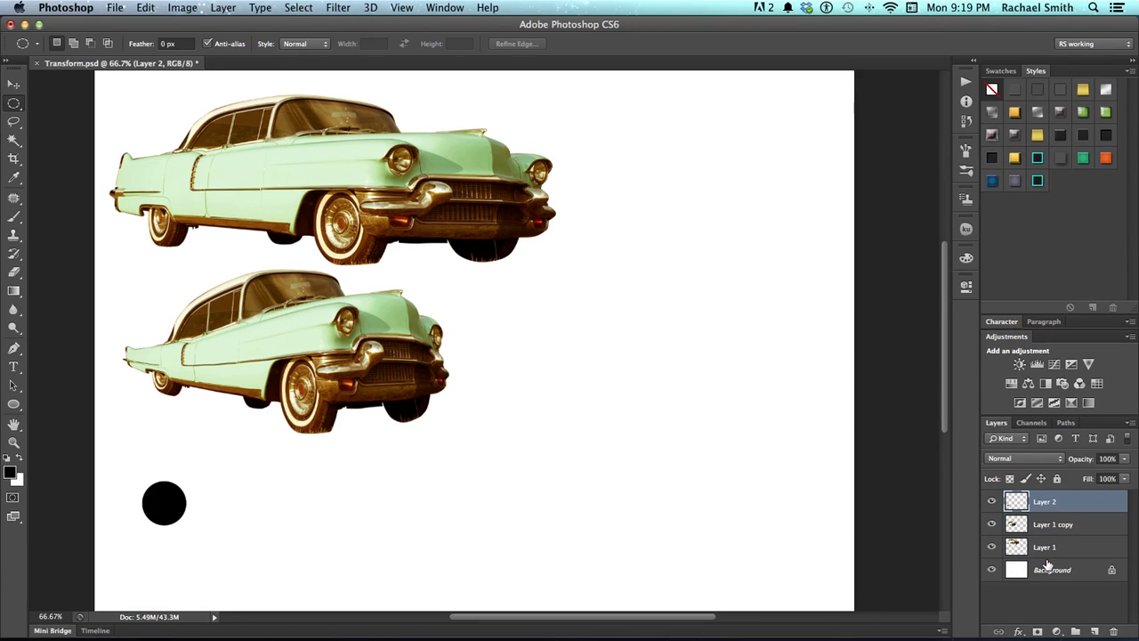
- Duplicate the circle layer and free transform the copy, making it smaller, rotating it and placing it just beside and slightly above the original
click(991, 501)
click(991, 501)
key(super+j)
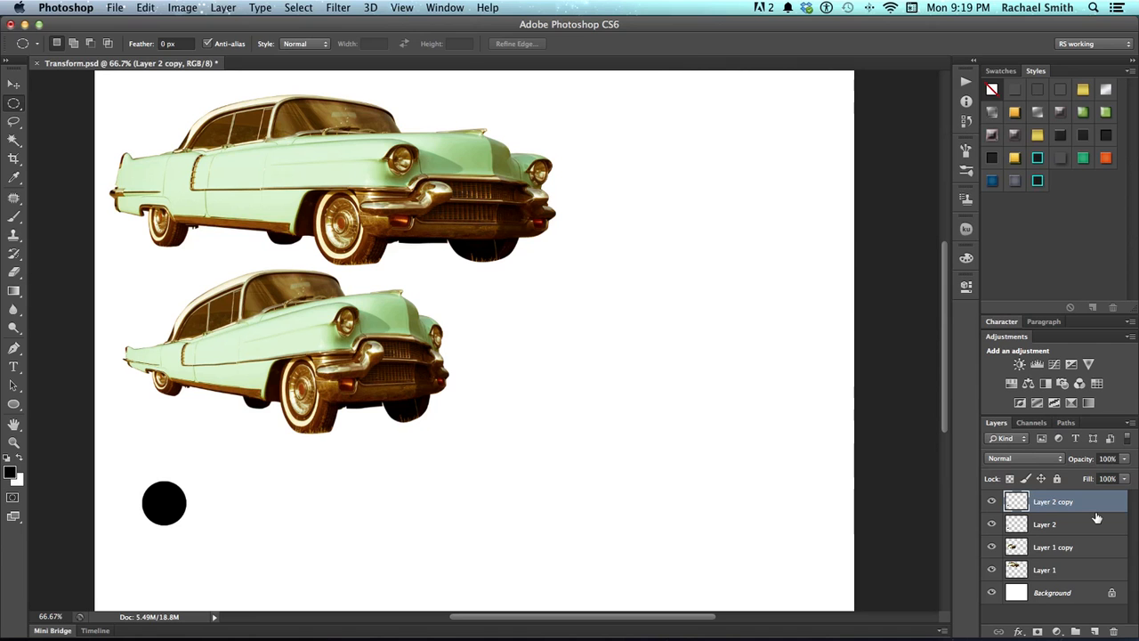
key(super+t)
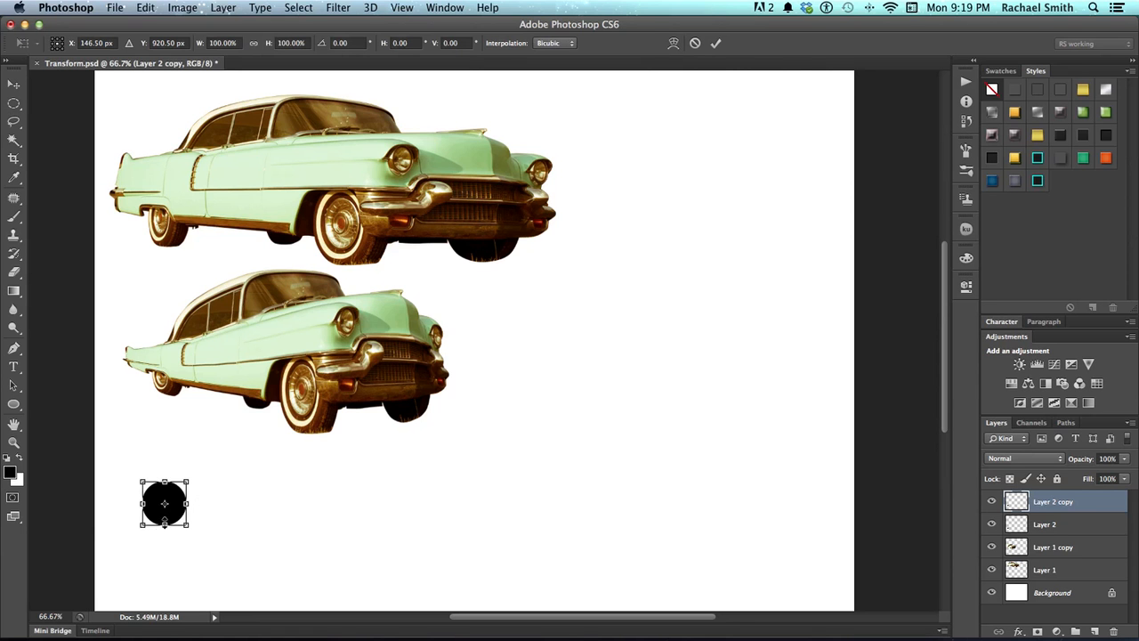
drag(177, 515, 183, 457)
mouse_move(238, 504)
mouse_down()
mouse_move(269, 524)
mouse_move(293, 516)
mouse_move(234, 501)
mouse_move(234, 512)
mouse_up()
key(Return)
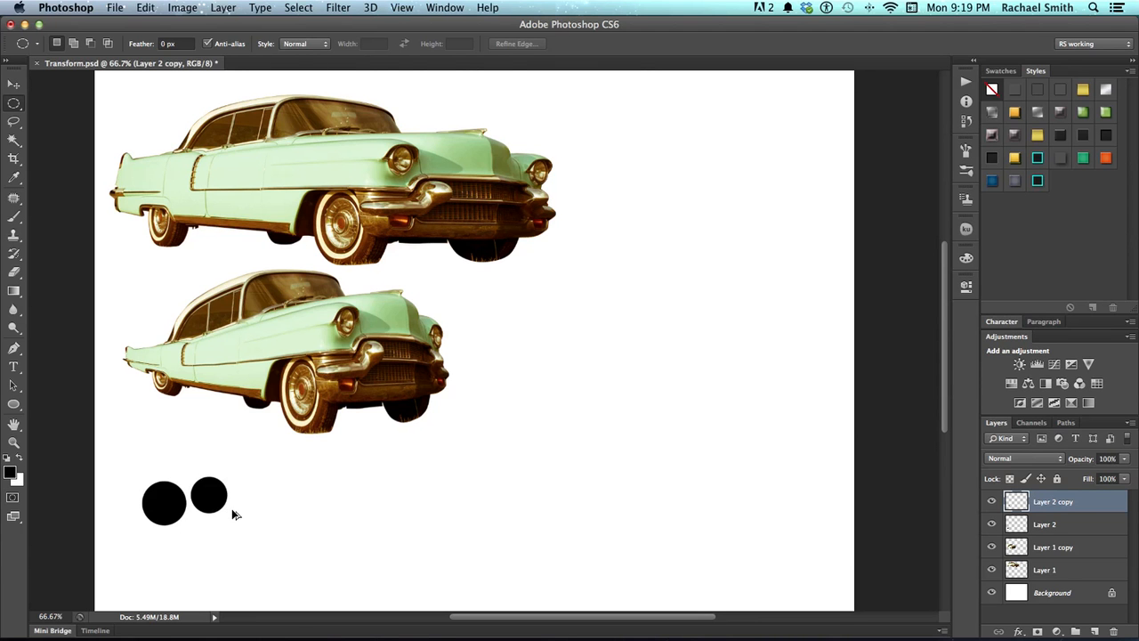
- Repeat the shrink-and-rotate transform on 18 new copies to form a curved trail of diminishing circles
key(super+alt+shift+t)
key(super+alt+shift+t)
key(super+alt+shift+t)
key(super+alt+shift+t)
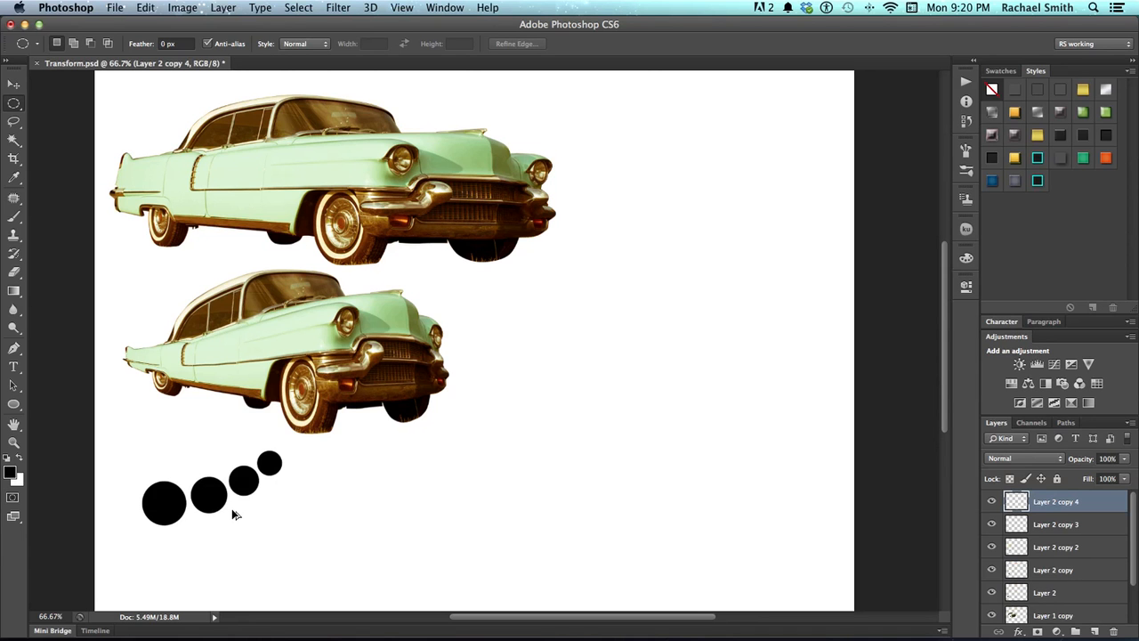
key(super+alt+shift+t)
key(super+alt+shift+t)
key(super+alt+shift+t)
key(super+alt+shift+t)
key(super+alt+shift+t)
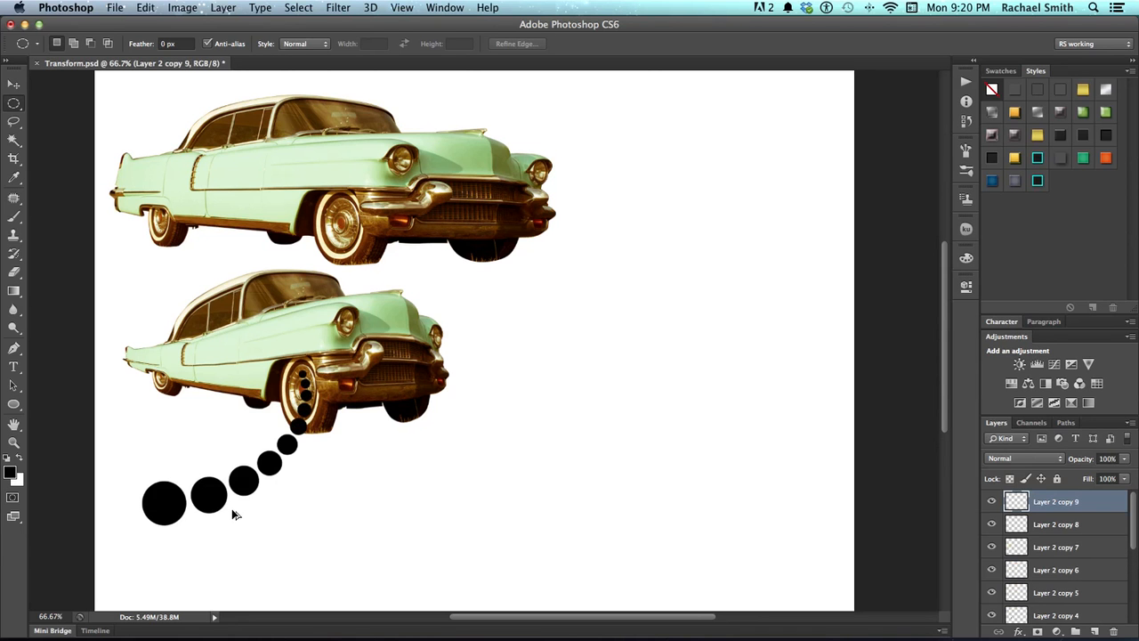
key(super+alt+shift+t)
key(super+alt+shift+t)
key(super+alt+shift+t)
key(super+alt+shift+t)
key(super+alt+shift+t)
key(super+alt+shift+t)
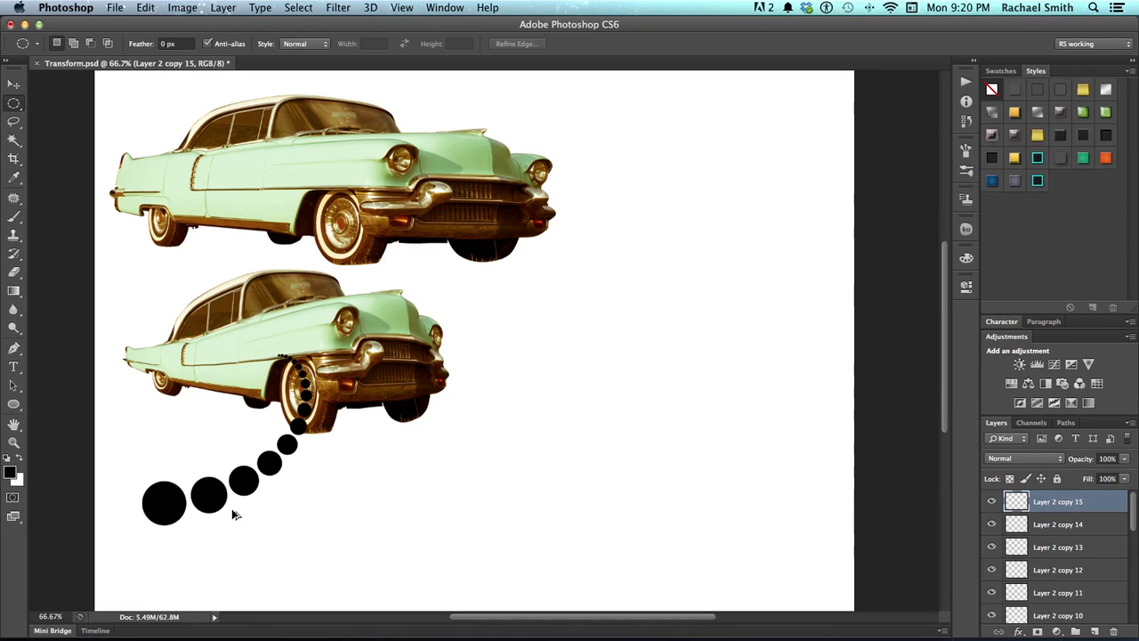
key(super+alt+shift+t)
key(super+alt+shift+t)
key(super+alt+shift+t)
- Delete every circle layer, including the original, leaving the two car layers and the background
scroll(1036, 577, down, 5)
scroll(1030, 578, down, 2)
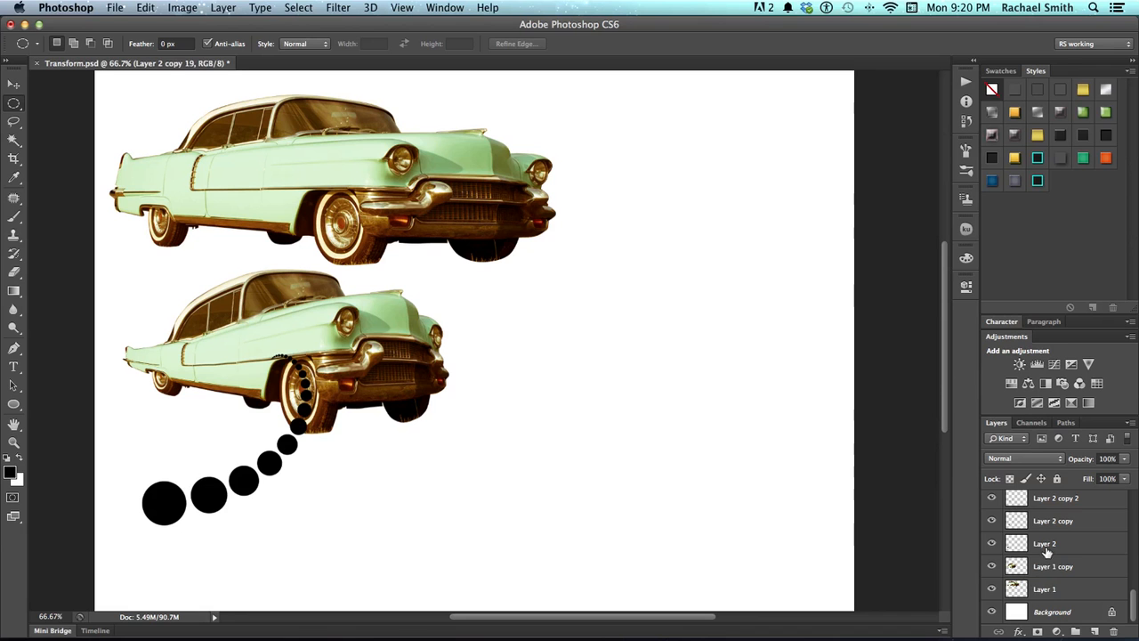
shift+click(1049, 545)
key(Delete)
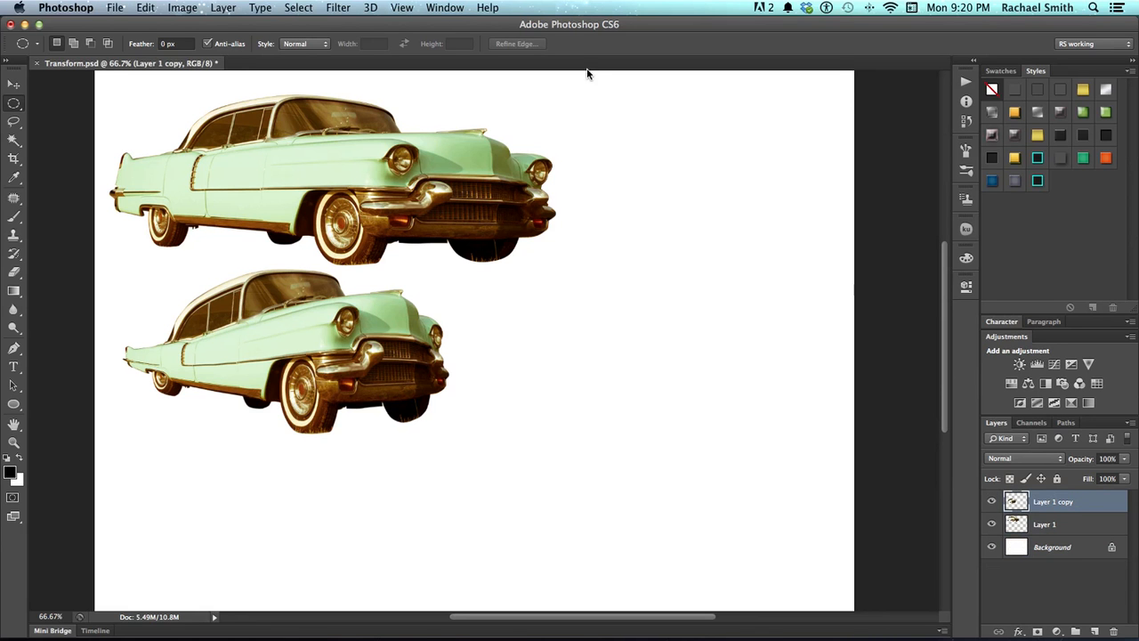
- Create a new layer with a thin, black-filled vertical stripe running down the canvas beside the cars, and clear the selection
drag(588, 73, 610, 256)
key(super+d)
key(shift+m)
key(super+alt+shift+n)
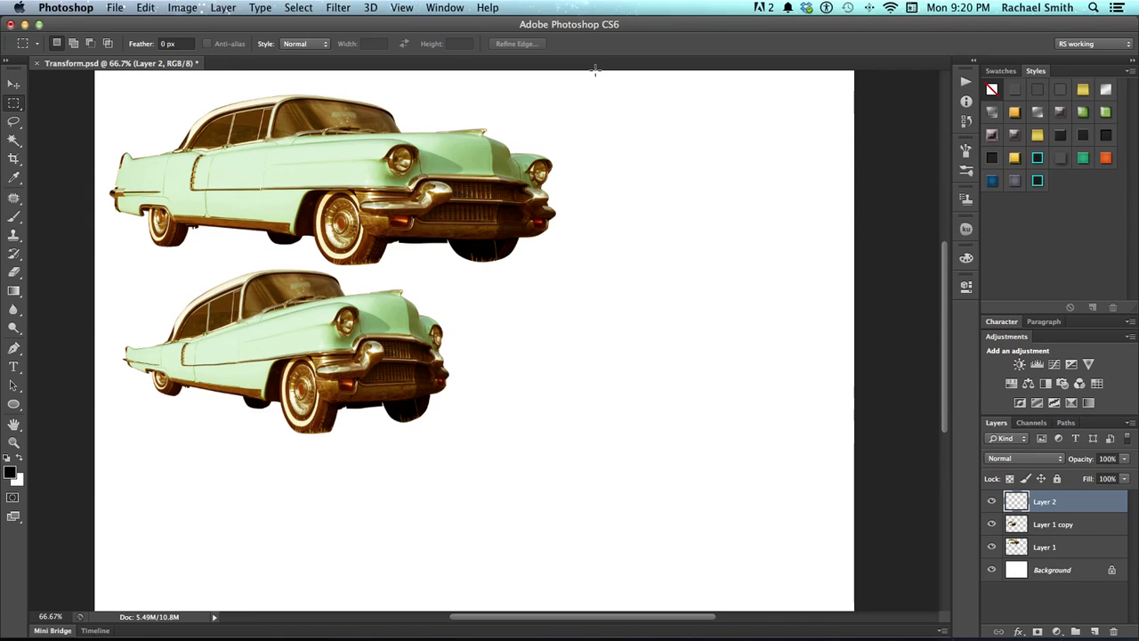
drag(584, 71, 588, 592)
key(alt+BackSpace)
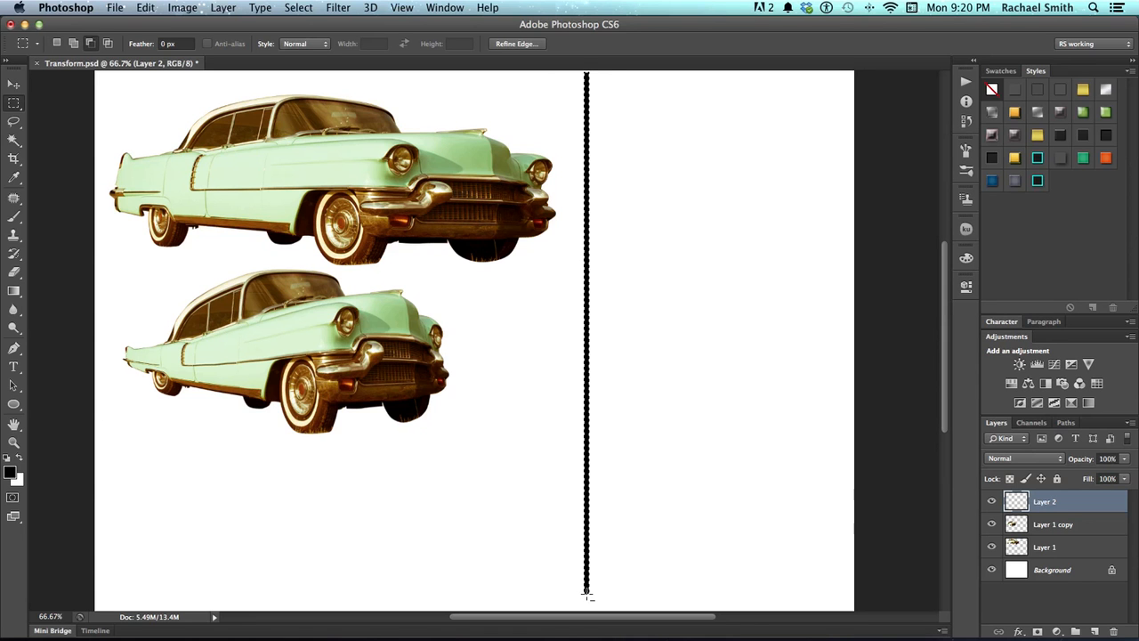
key(super+d)
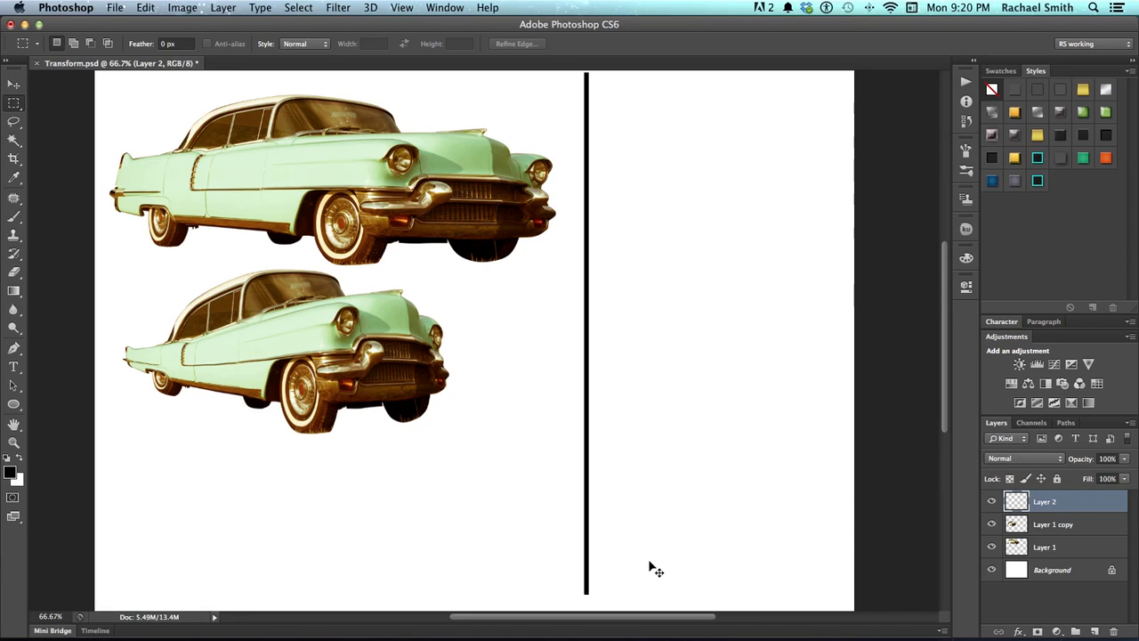
- Duplicate the stripe layer and shift the copy 20 px to the right with Free Transform, applying the change
key(super+j)
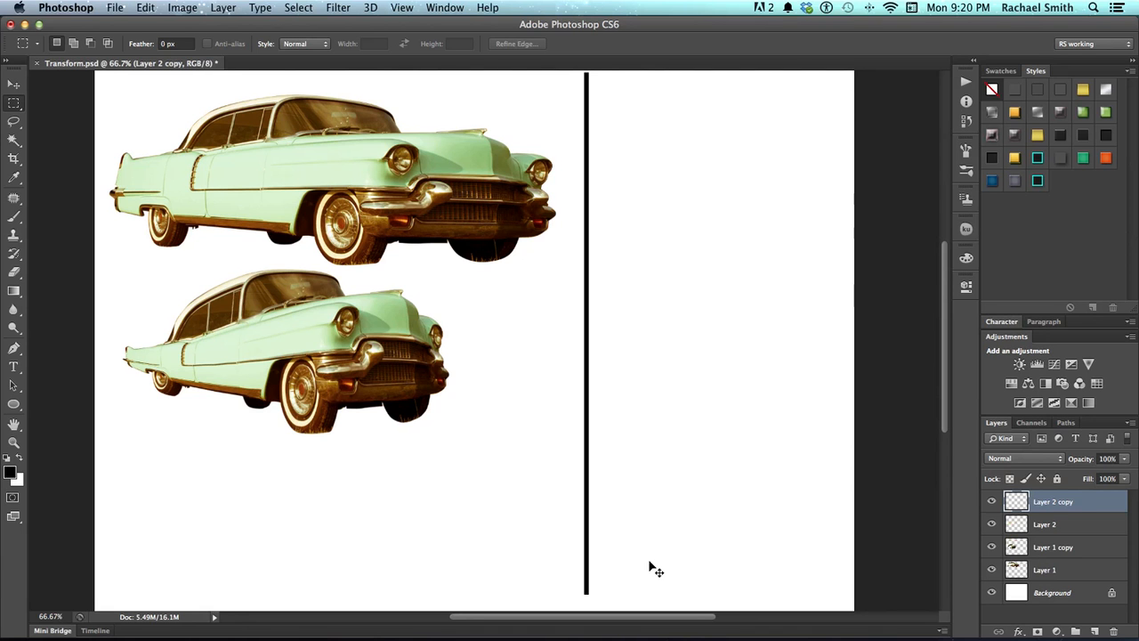
key(super+t)
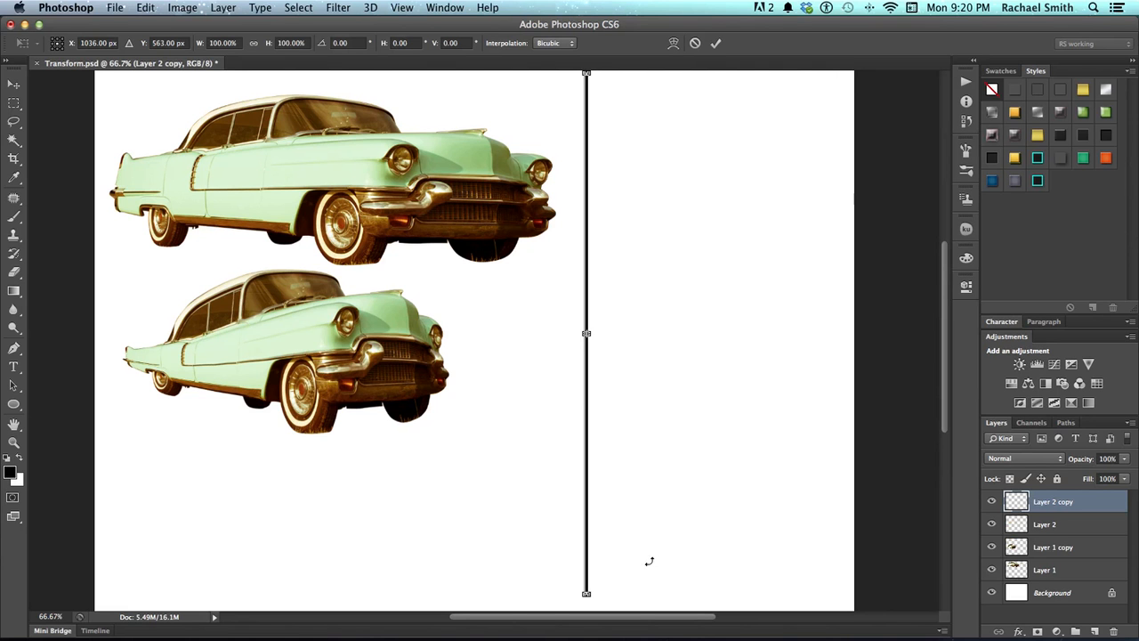
key(shift+Right)
key(shift+Right)
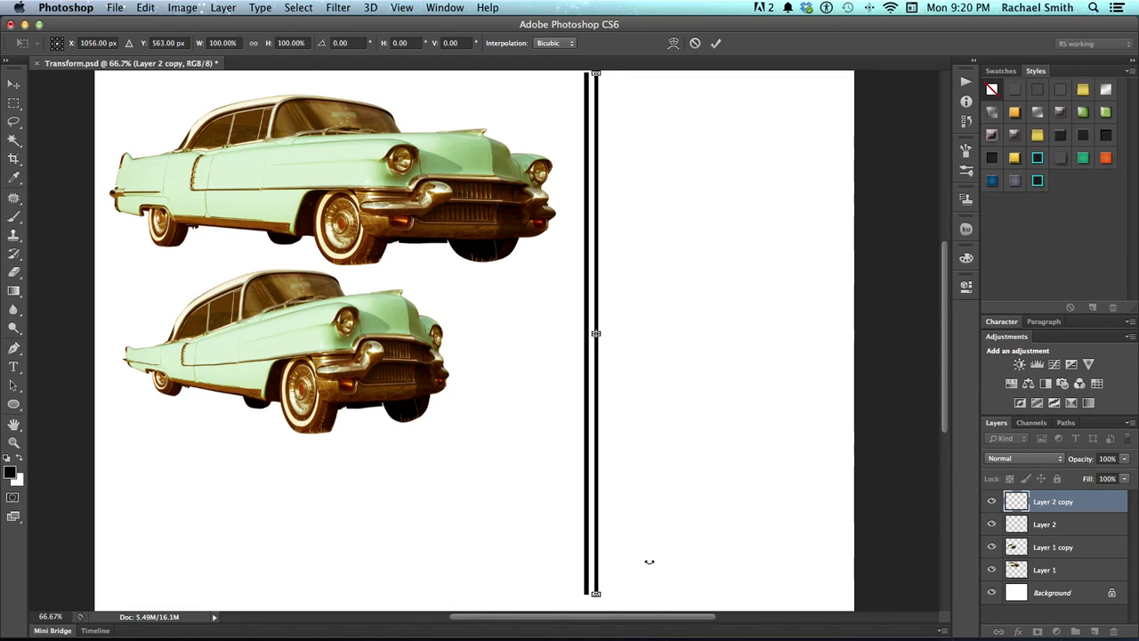
key(Return)
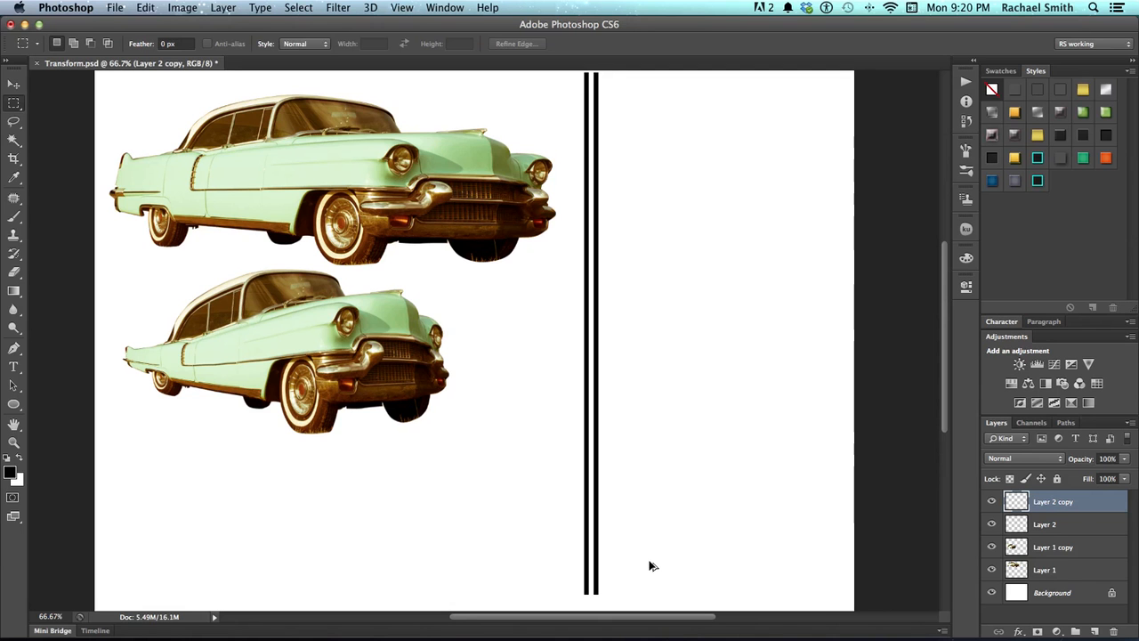
- Repeat the 20 px shift on 17 new copies to build a block of evenly spaced vertical stripes
key(super+alt+shift+t)
key(super+alt+shift+t)
key(super+alt+shift+t)
key(super+alt+shift+t)
key(super+alt+shift+t)
key(super+alt+shift+t)
key(super+alt+shift+t)
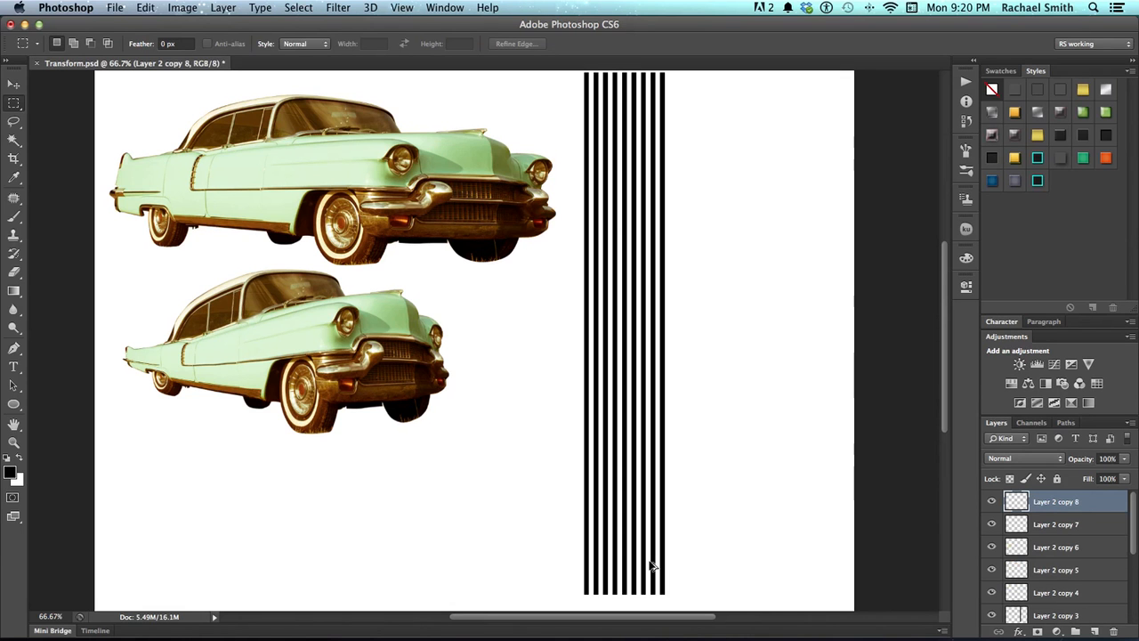
key(super+alt+shift+t)
key(super+alt+shift+t)
key(super+alt+shift+t)
key(super+alt+shift+t)
key(super+alt+shift+t)
key(super+alt+shift+t)
key(super+alt+shift+t)
key(super+alt+shift+t)
key(super+alt+shift+t)
key(super+alt+shift+t)
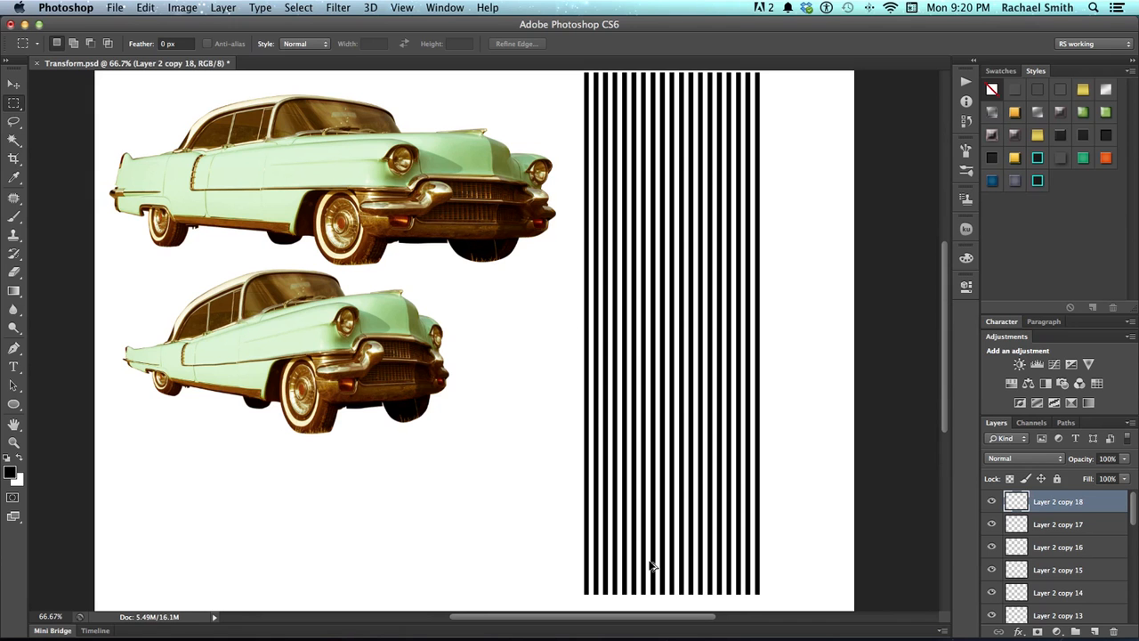
- Delete all the stripe layers, leaving the two car layers and the background
scroll(992, 564, down, 1)
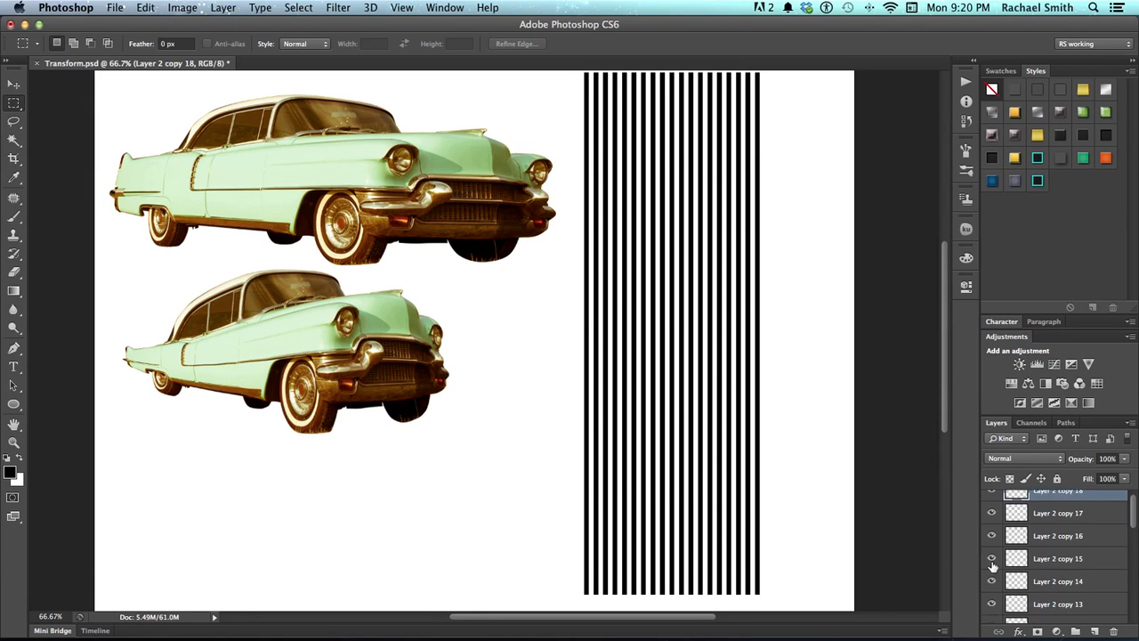
scroll(992, 564, down, 15)
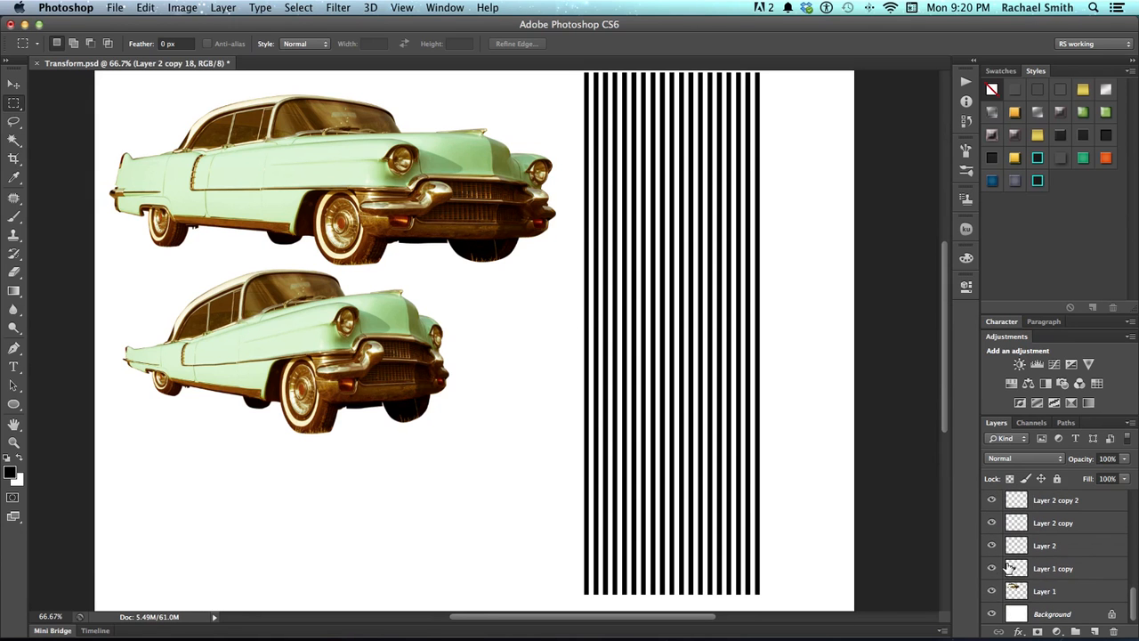
shift+click(1062, 546)
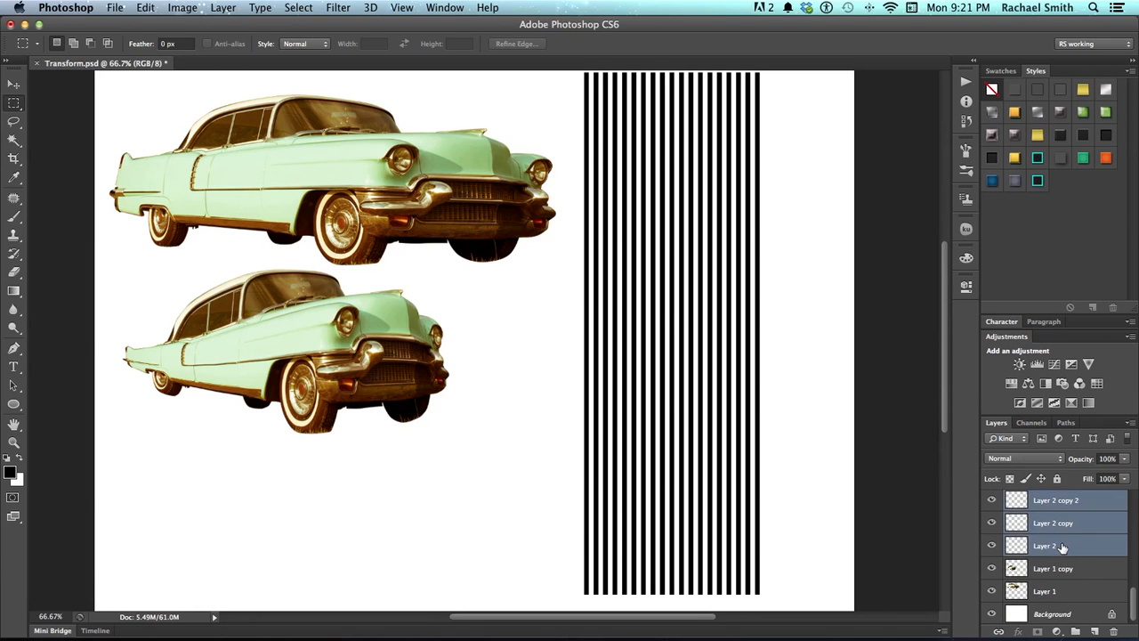
key(Delete)
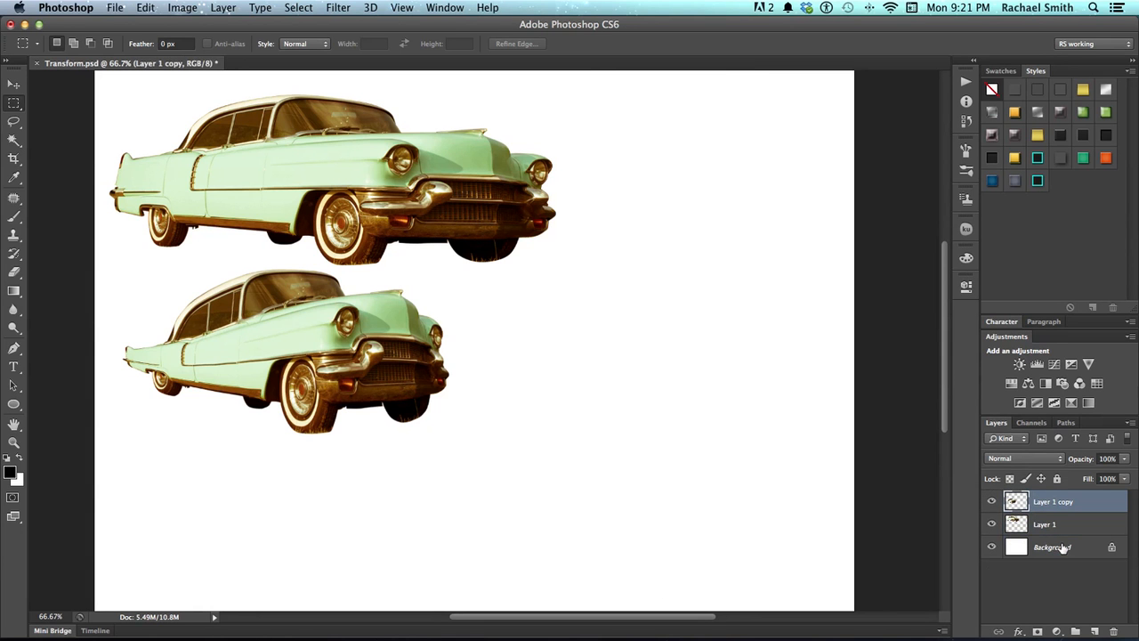